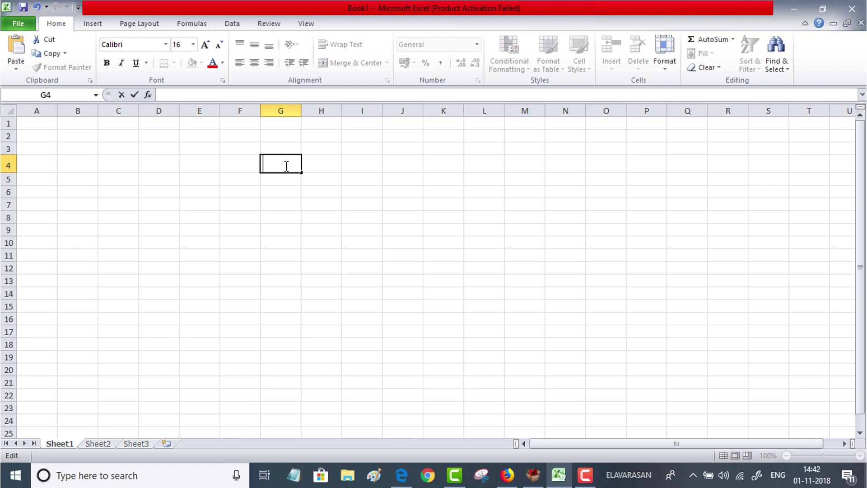
Enter the title "option trading" in cell G4
type("optin")
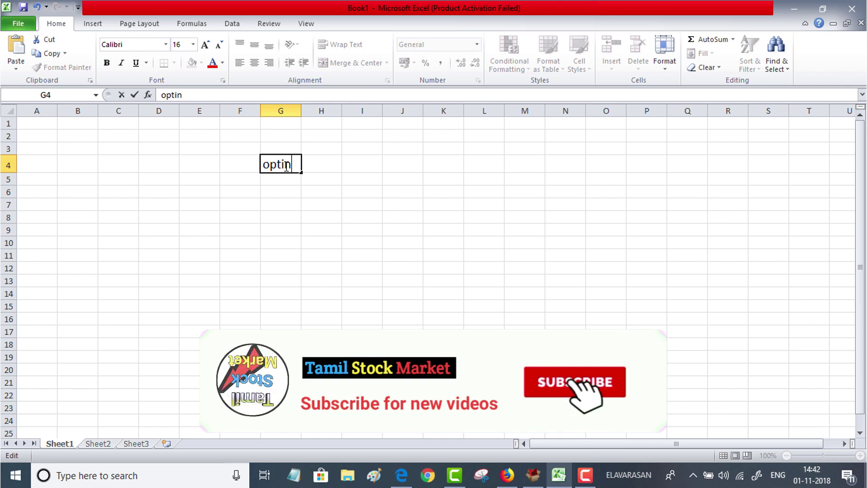
type("n trading")
left_click(281, 204)
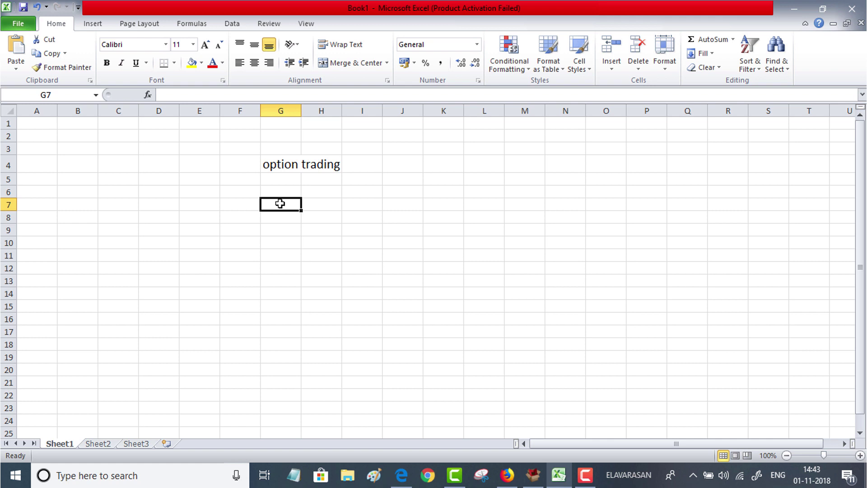
Enter the description "diffrence of current stock price & strike price" in cell G6
left_click(275, 192)
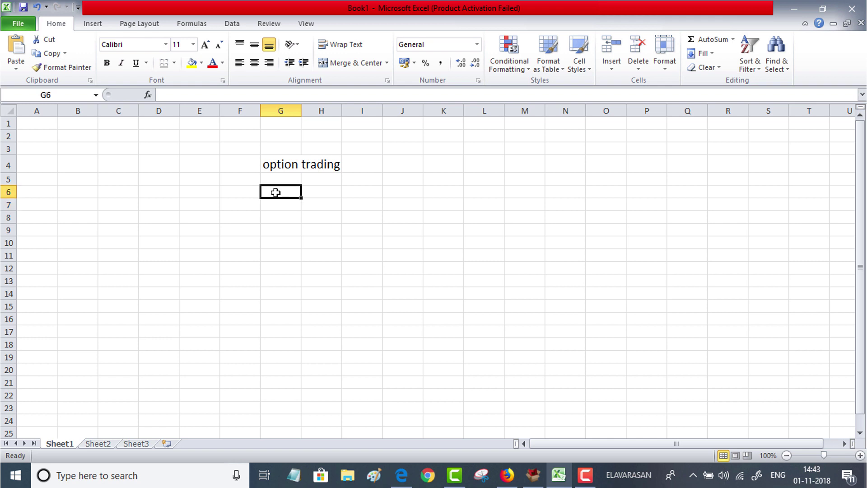
type("diffrence of ")
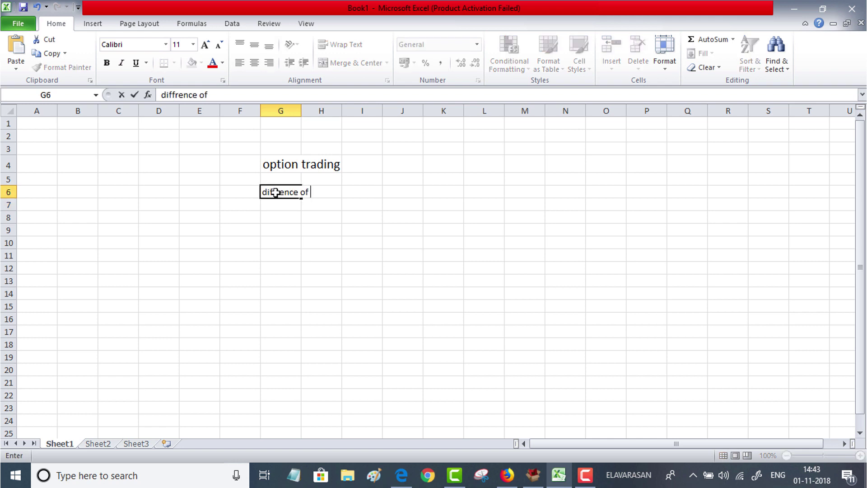
type("current stock price &")
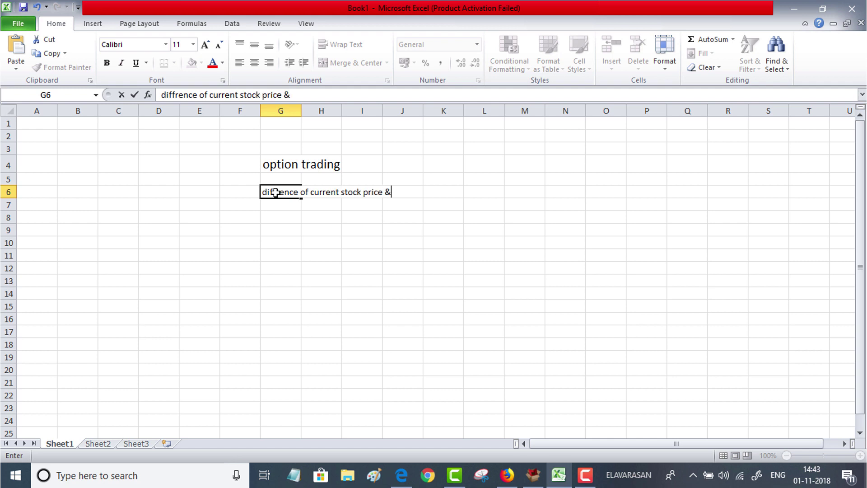
type(" strike price")
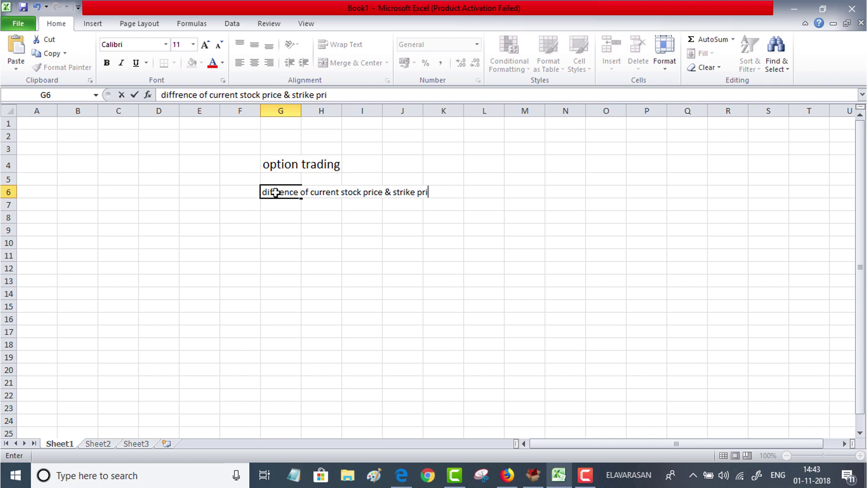
left_click(484, 255)
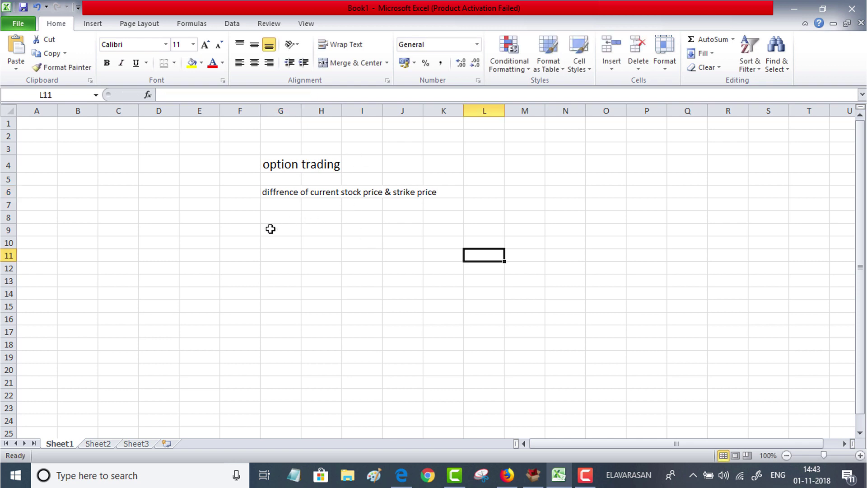
Add the column headings "call option" in cell F9 and "put option" in cell K9
left_click(251, 233)
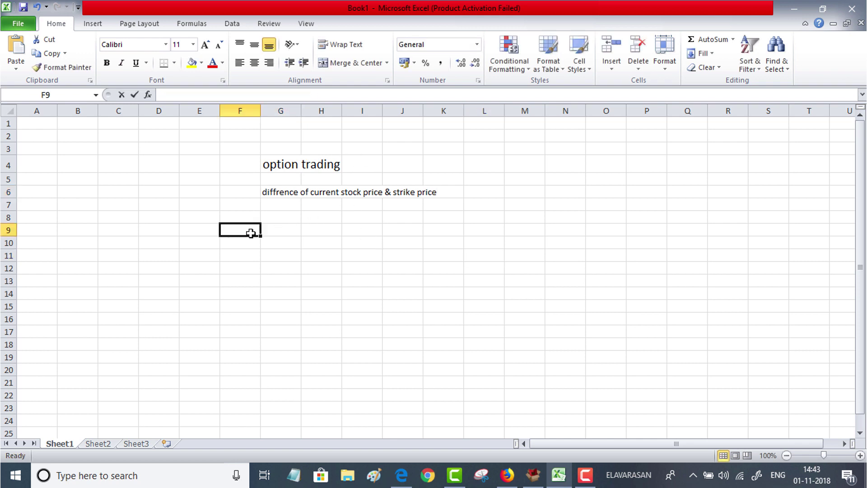
type("call")
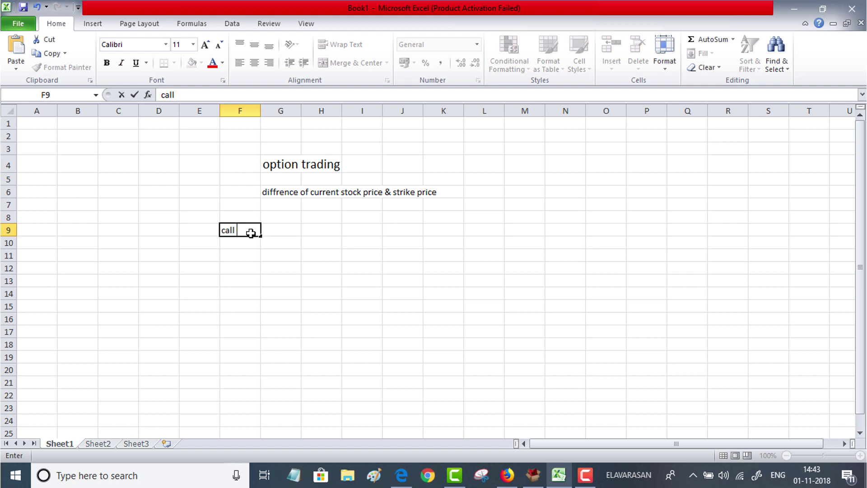
type(" option")
left_click(448, 230)
type("p")
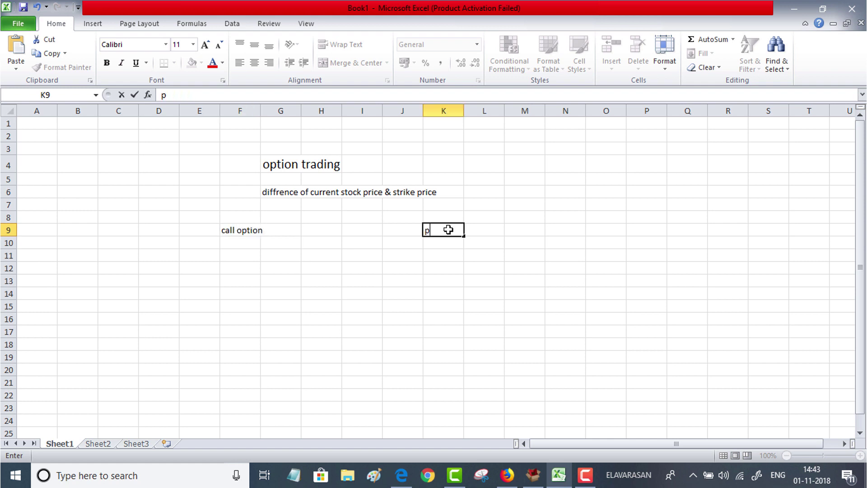
type("ut option")
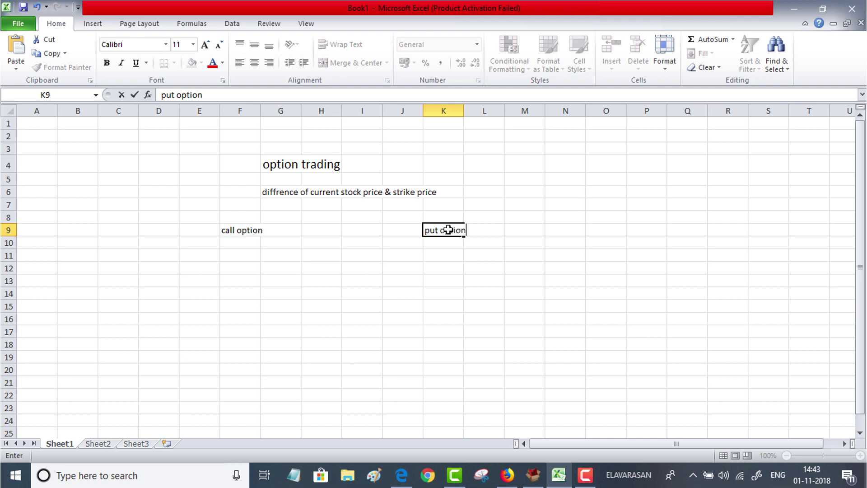
left_click(580, 268)
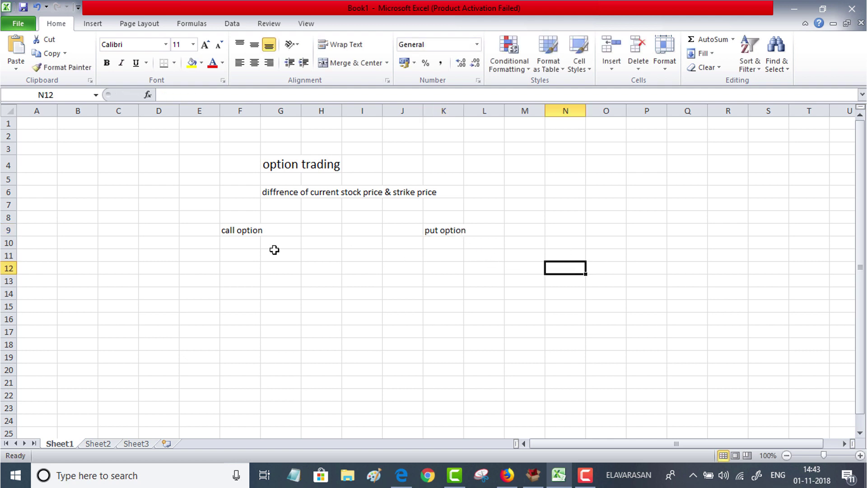
Add the row labels "in the money" in C11, "at the money" in C13 and "out of the money" in C16
left_click(249, 231)
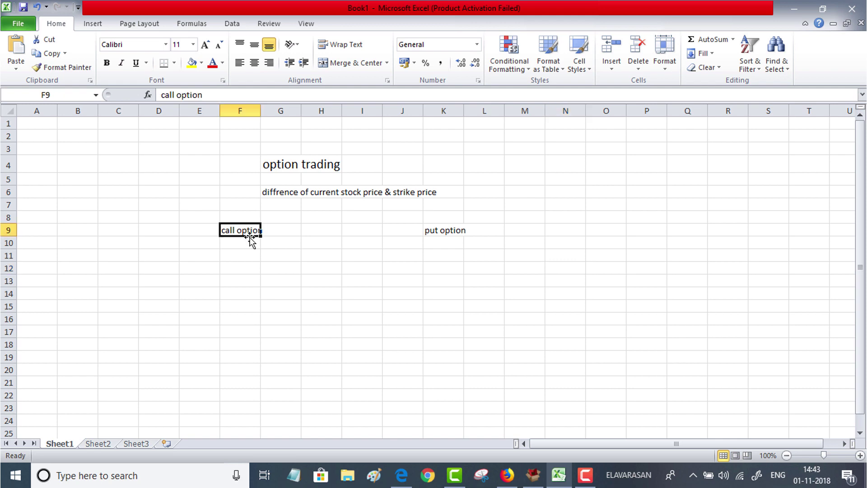
left_click(118, 255)
type("in the money")
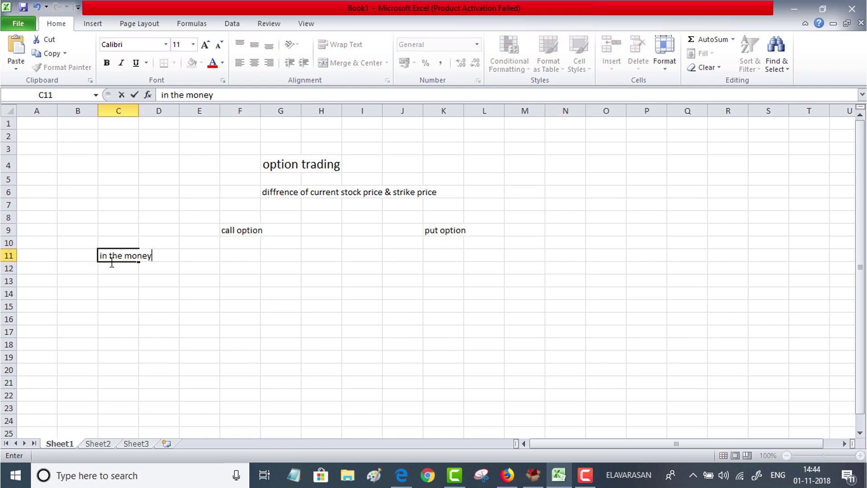
key("Return")
key("Return")
type("at the")
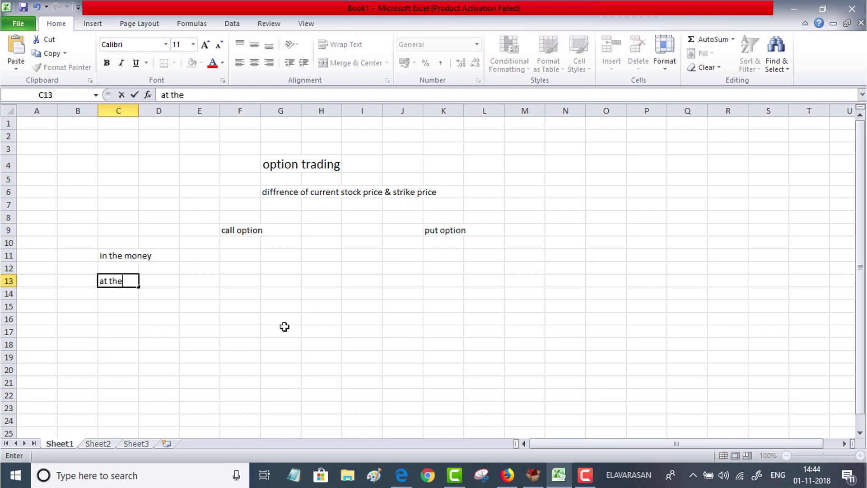
type(" money")
left_click(119, 318)
type("out o")
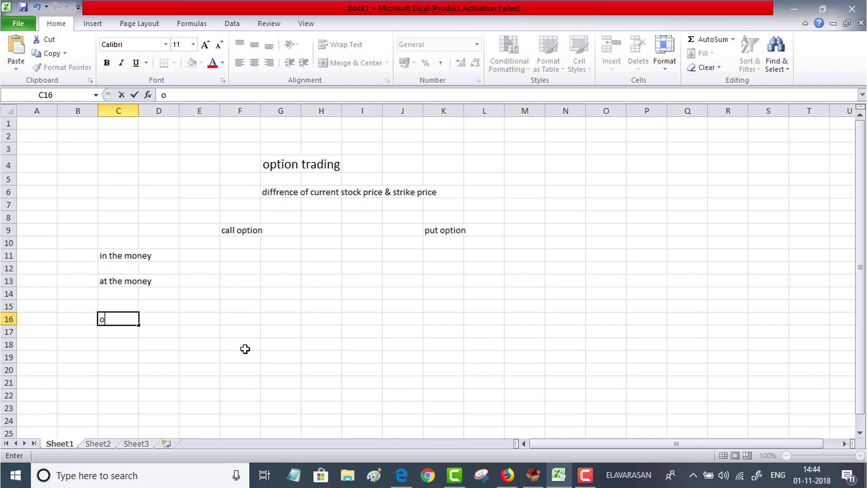
type("f the money")
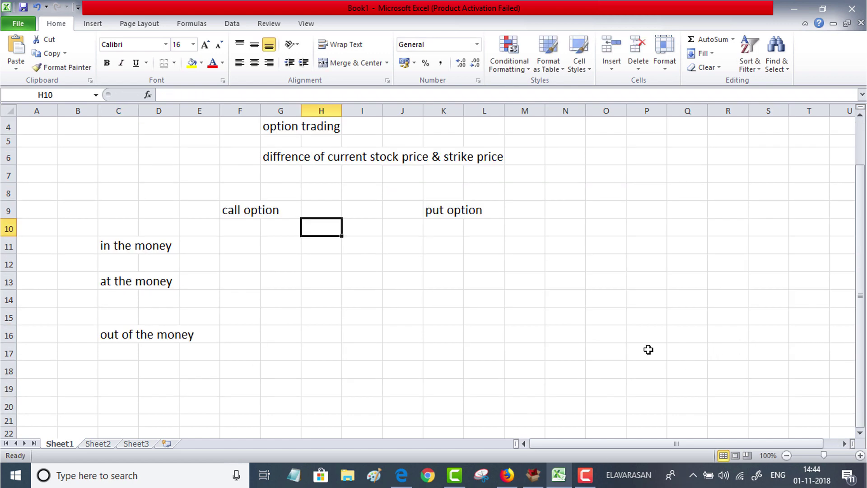
Switch to the NSE website in Edge, search equities for "sbi" and open the State Bank of India quote
left_click(237, 249)
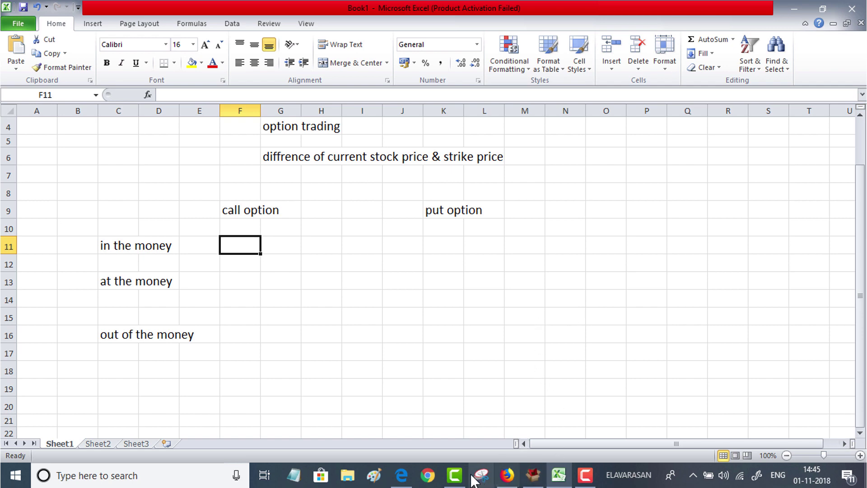
left_click(401, 481)
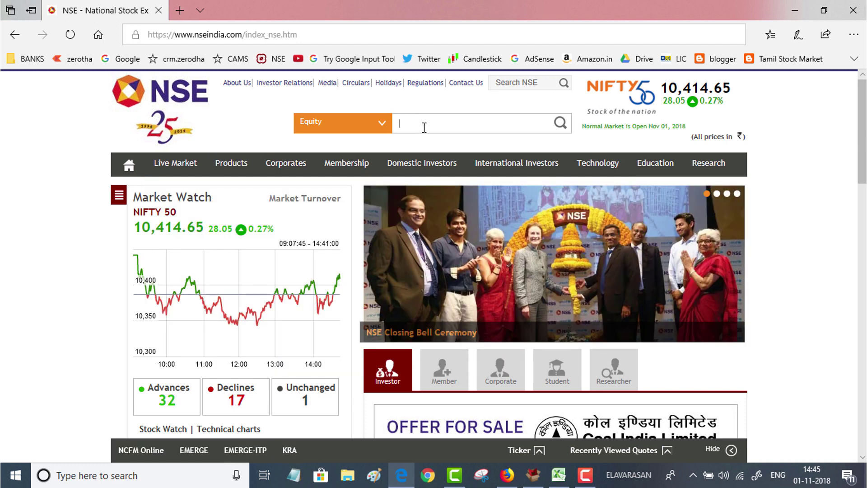
type("sbi")
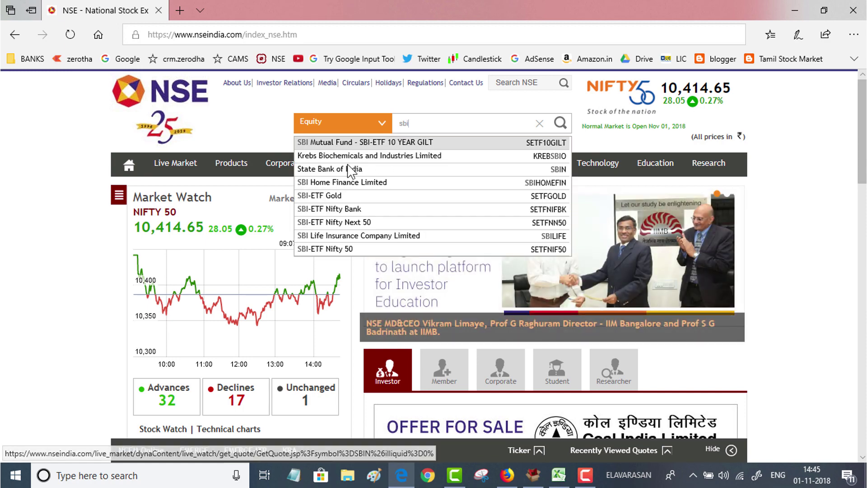
left_click(351, 165)
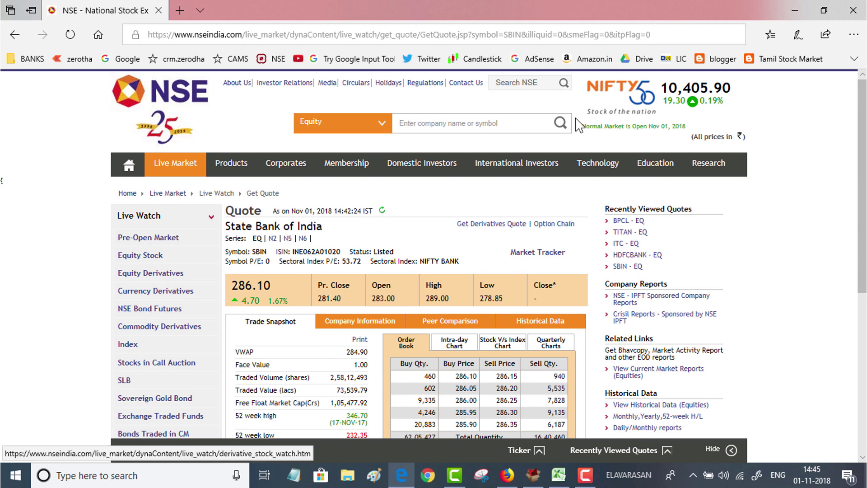
Return to the Excel workbook and enter "example 286 sbi" in cell O6
key("alt+Tab")
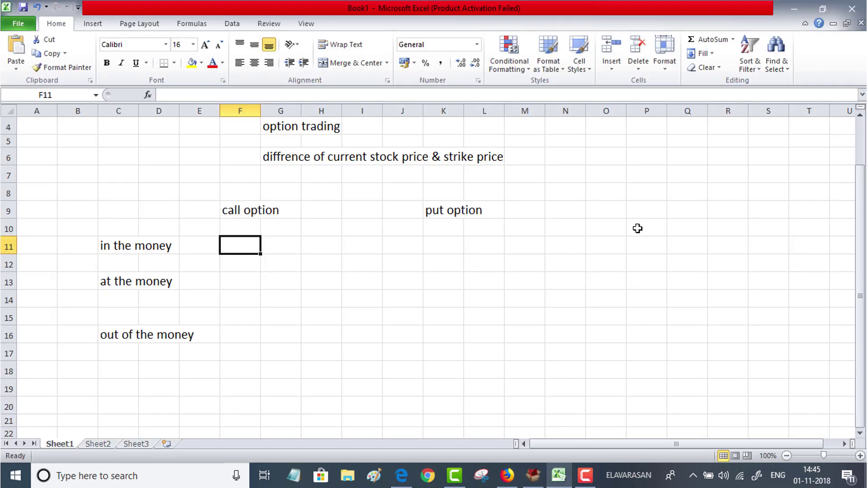
left_click(604, 164)
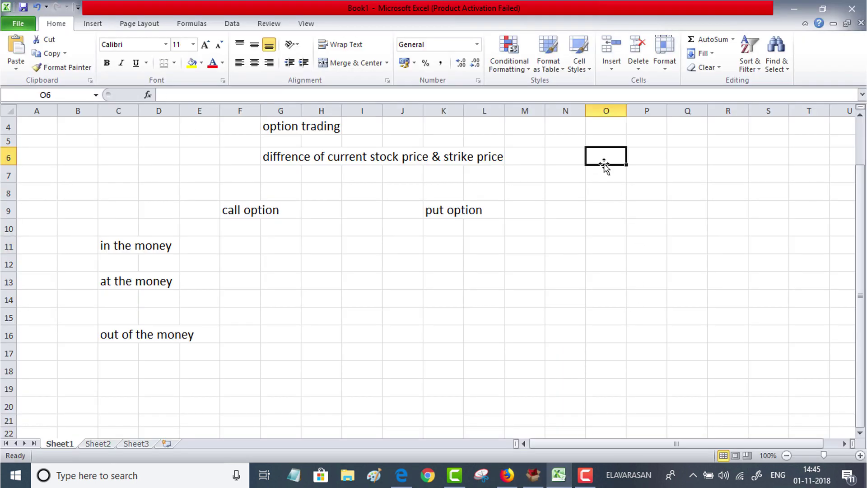
type("examp")
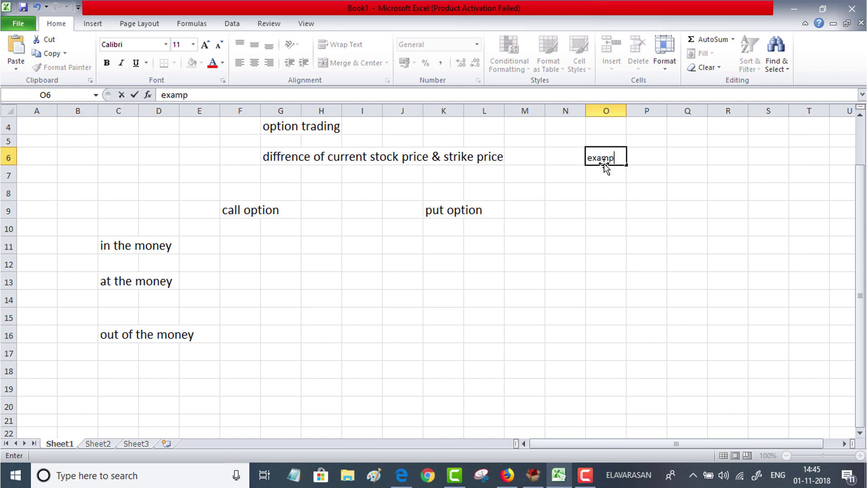
type("le 286 sbi")
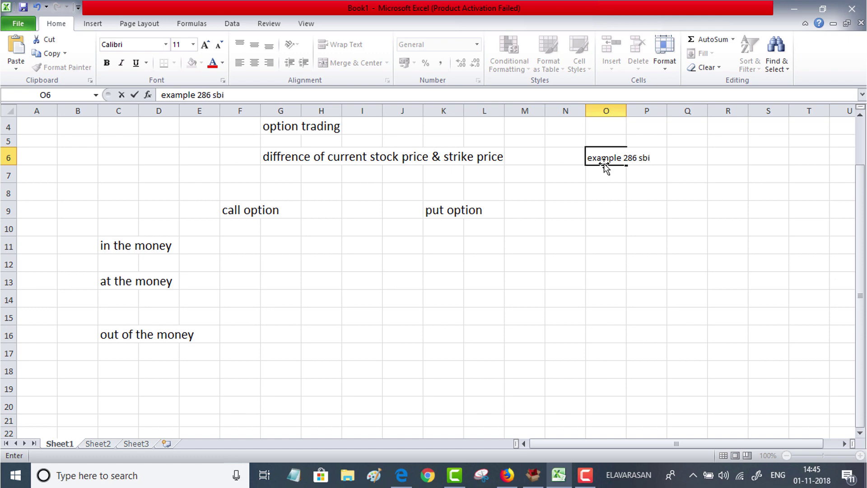
left_click(721, 227)
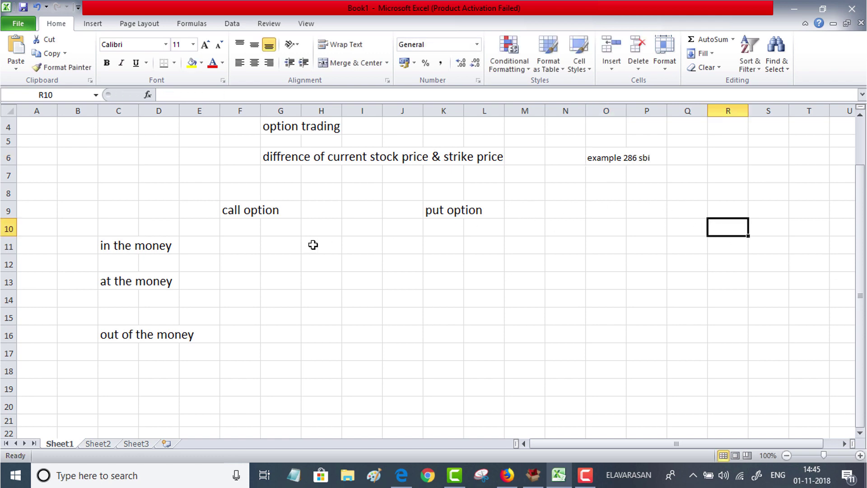
Enter "high stock prize" in cell F11, on the in-the-money row under call option
double_click(248, 245)
scroll(497, 336, "up", 1)
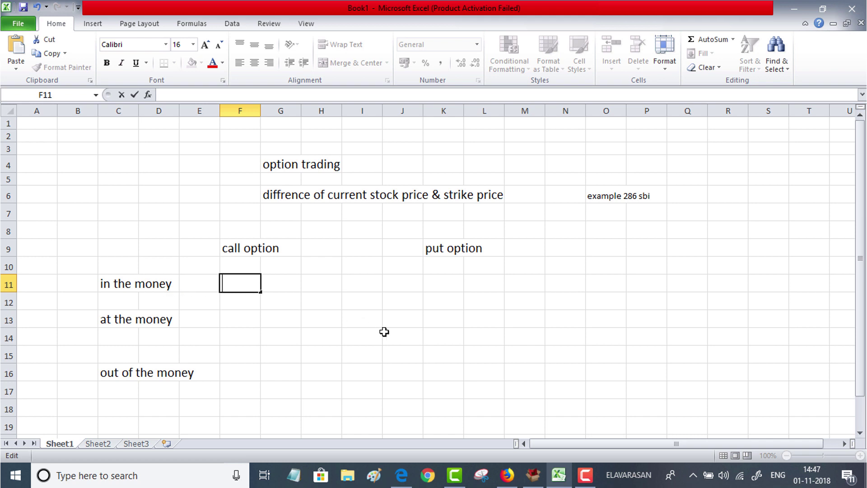
type("high stoc")
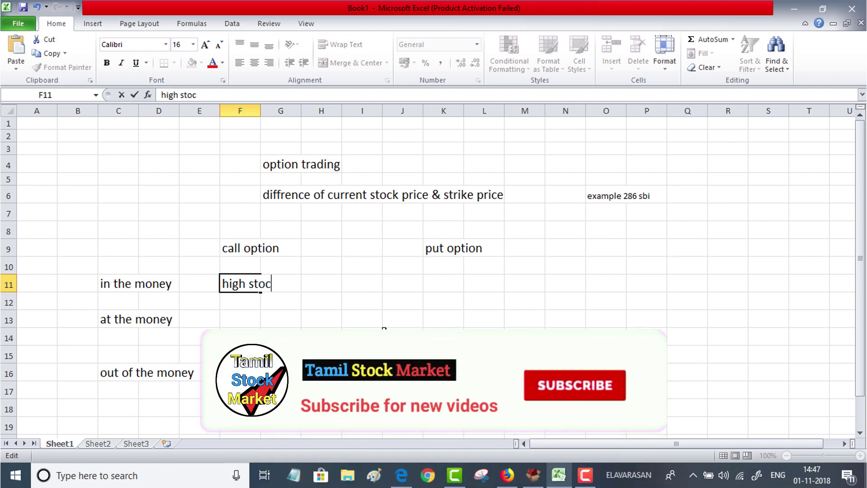
type("k pr")
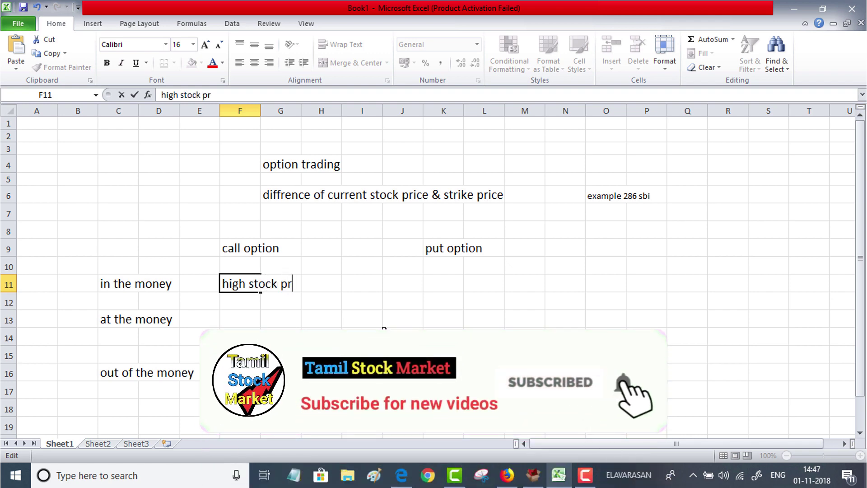
type("ize")
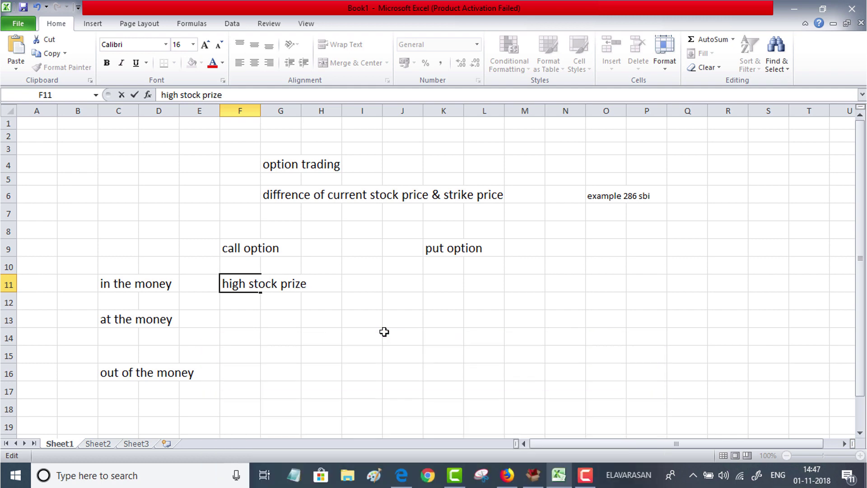
key("Return")
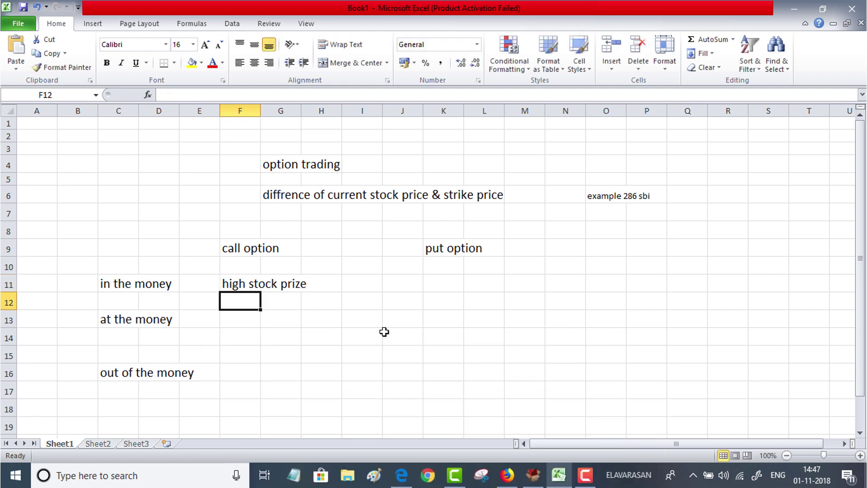
Enter "low strike prize" in cell F12, directly below the high stock prize entry
type("low")
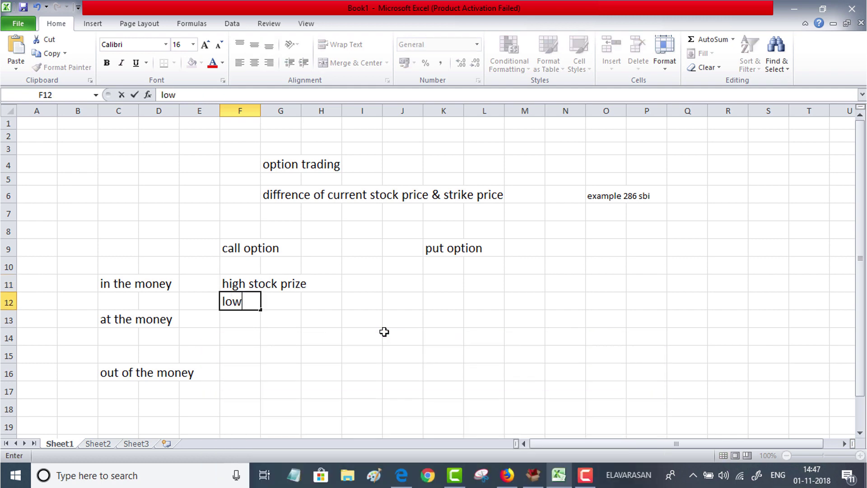
type(" strike p")
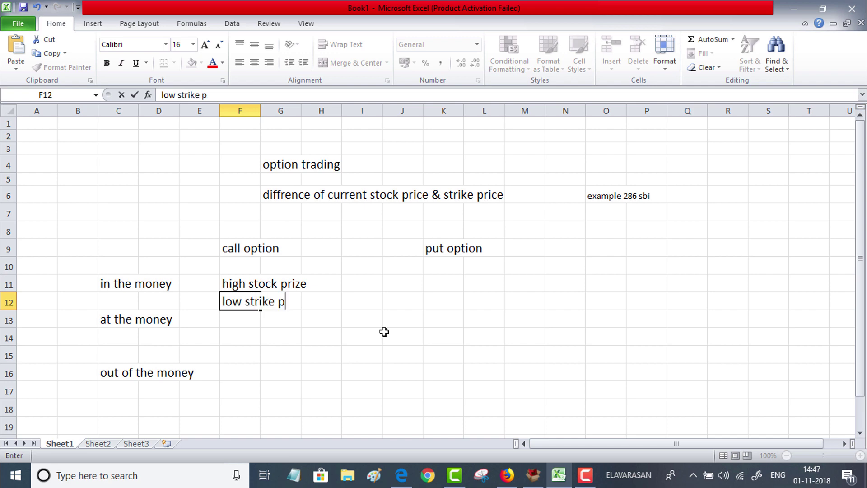
type("rize")
left_click(320, 285)
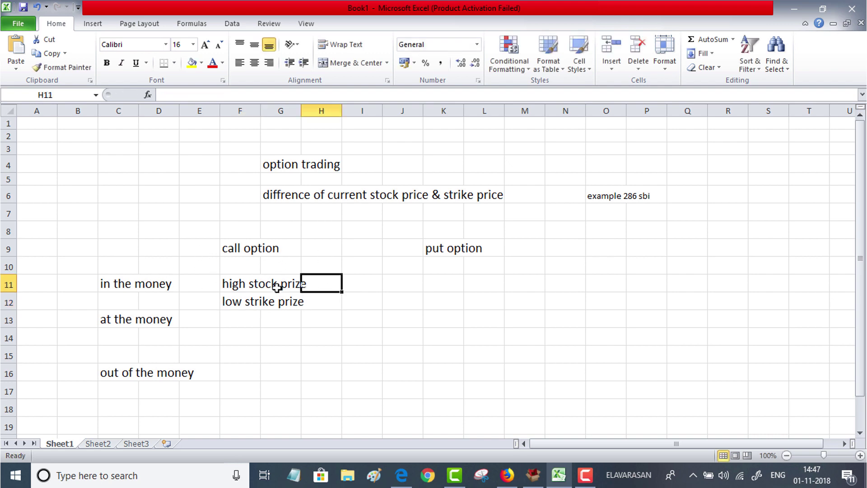
Append 285 to the "high stock prize" text in cell F11
left_click(289, 299)
left_click(239, 284)
left_click(257, 96)
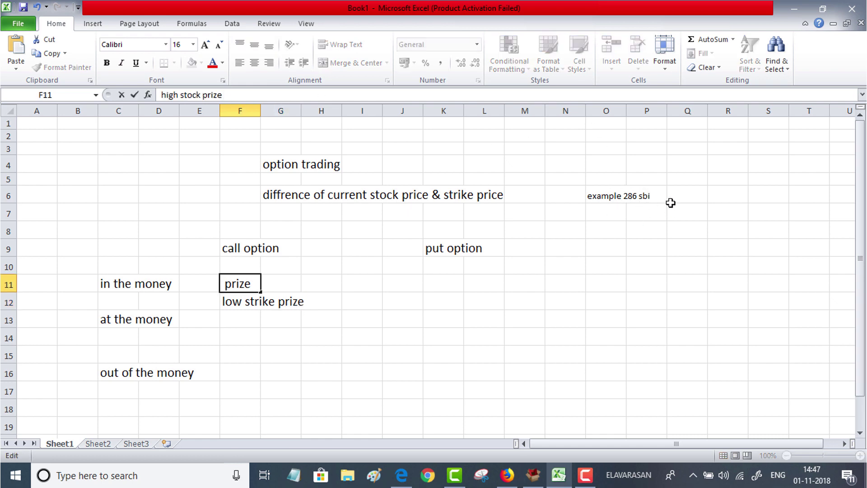
type("2")
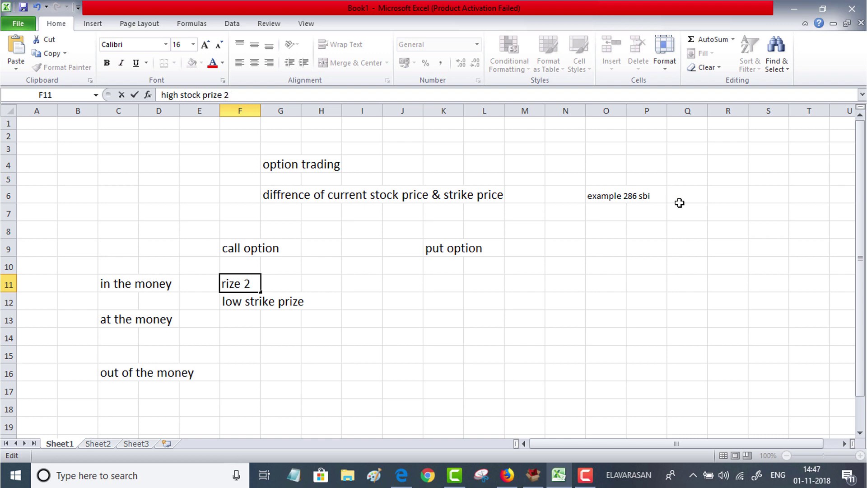
type("85")
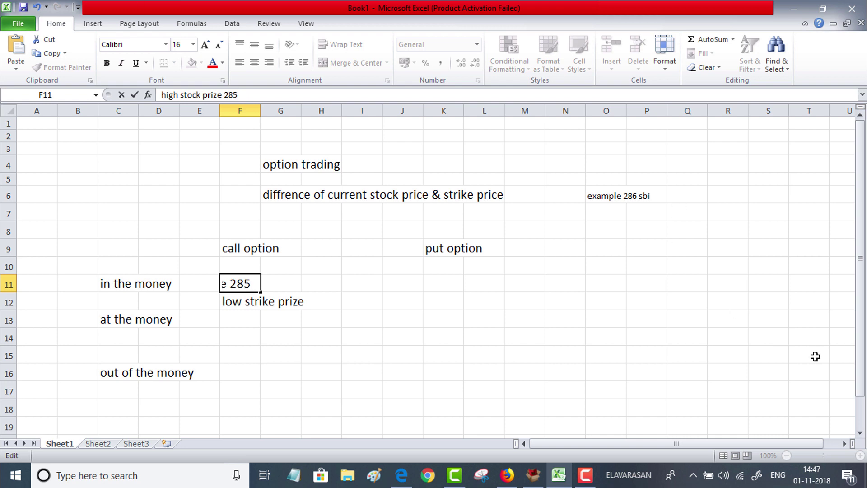
Append 265 to the "low strike prize" text in cell F12
left_click(299, 303)
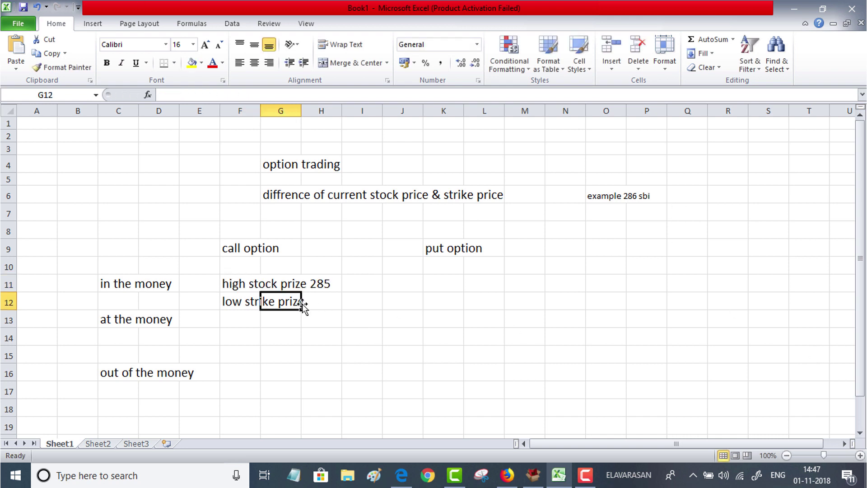
left_click(252, 296)
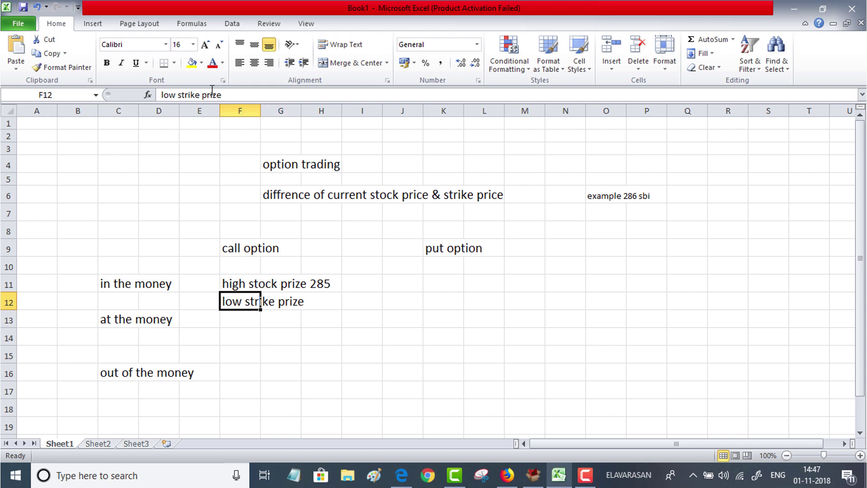
left_click(225, 95)
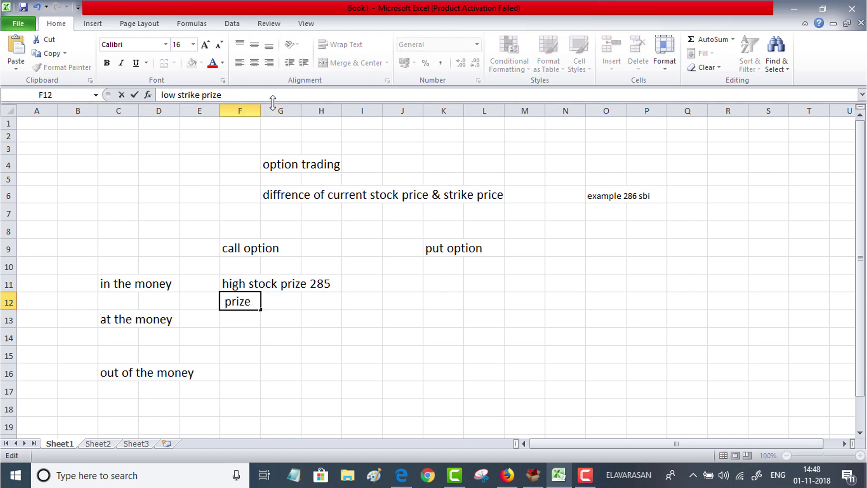
type("265")
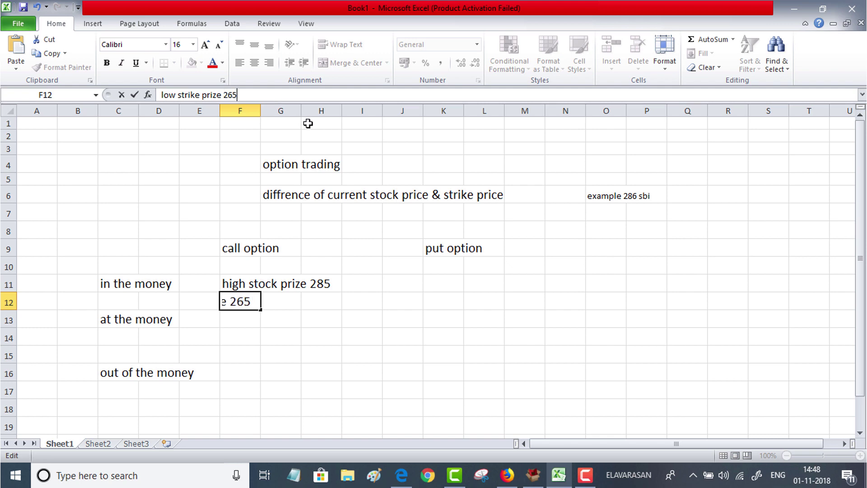
key("Return")
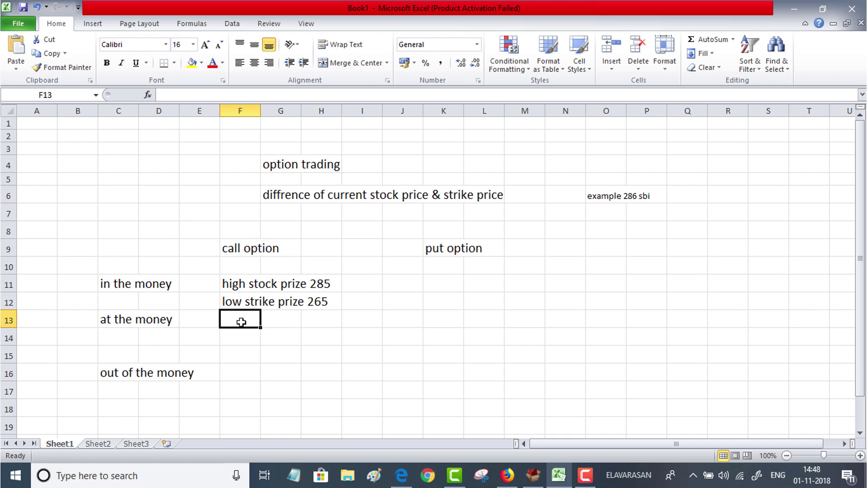
For the at-the-money call option, enter "stock prize and strike prize same" in F13 and "285=285" in F14
type("st")
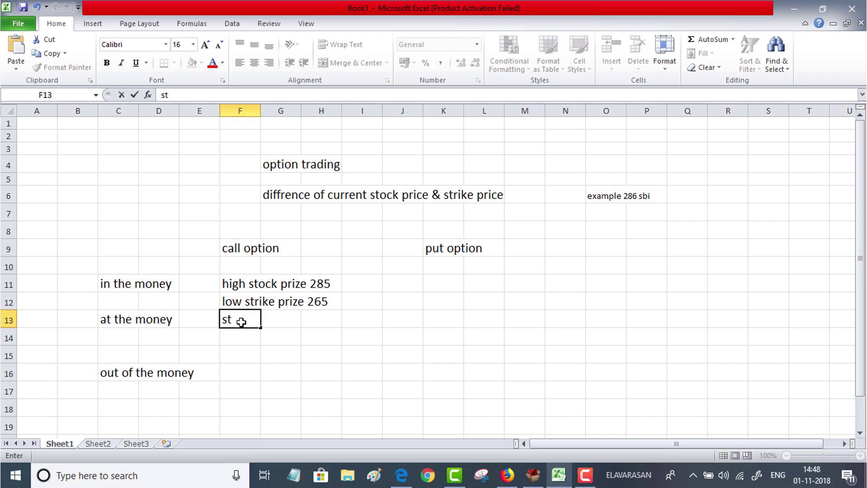
type("ock prize and strike prize same")
key("Return")
type("28")
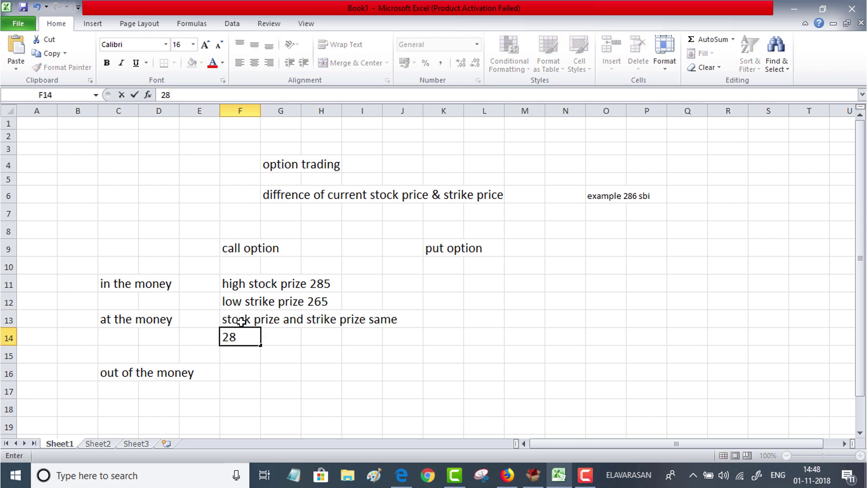
type("5=285")
left_click(440, 367)
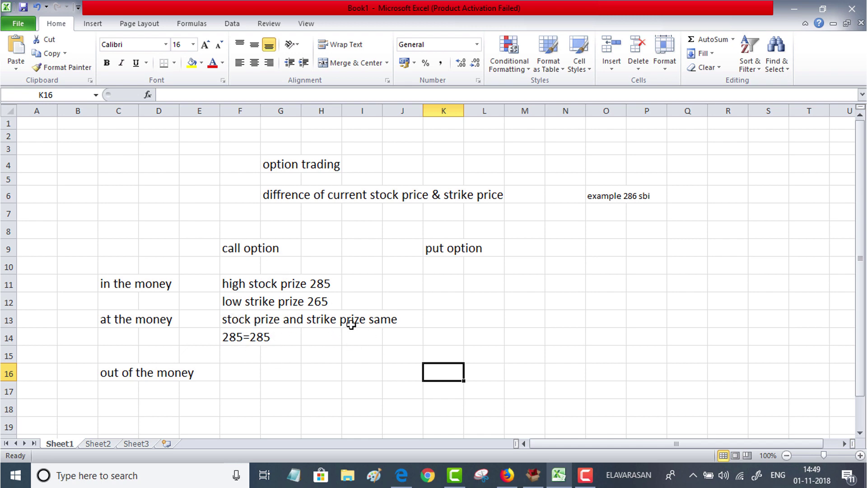
left_click(236, 320)
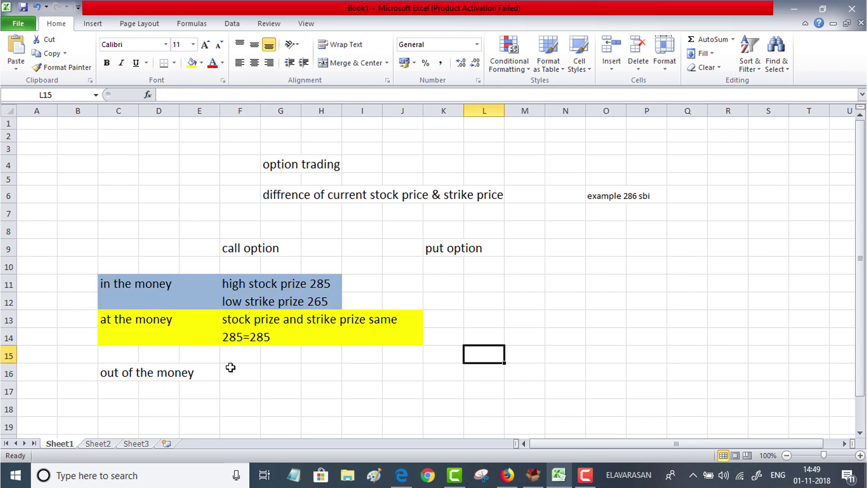
For the out-of-the-money call option, enter "low stock prize" in F16 and "high strike prize 285" in F17
left_click(257, 370)
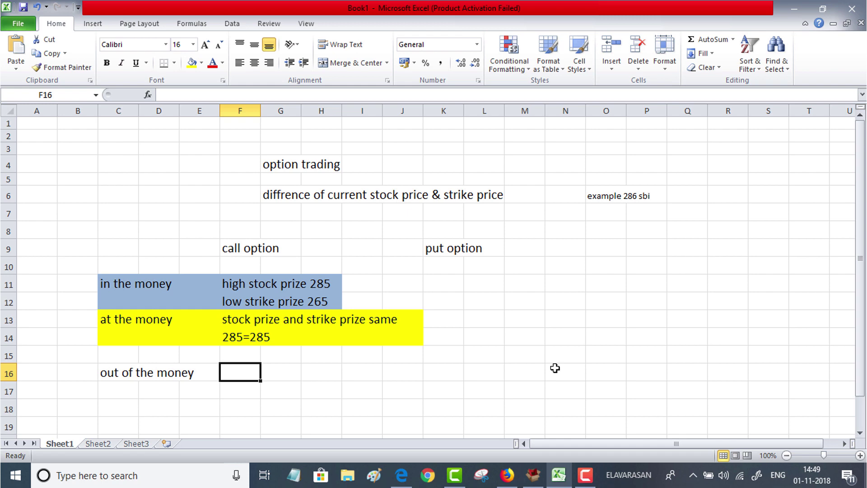
type("low")
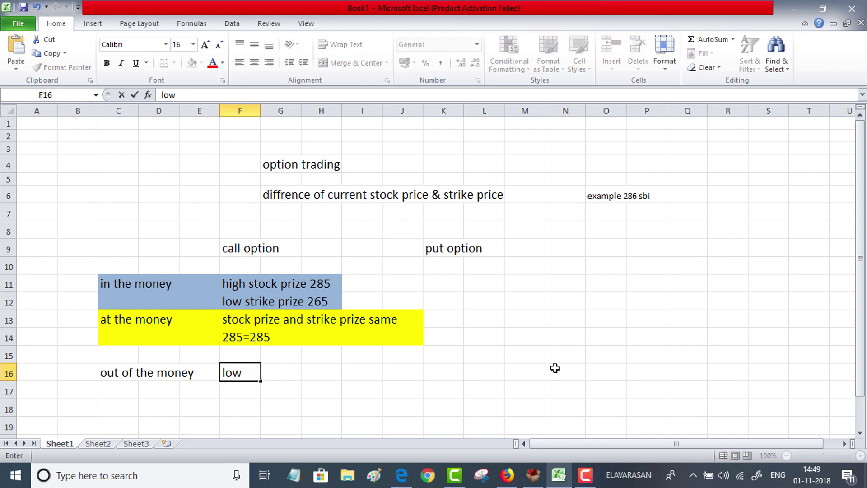
type(" stock prize")
key("Return")
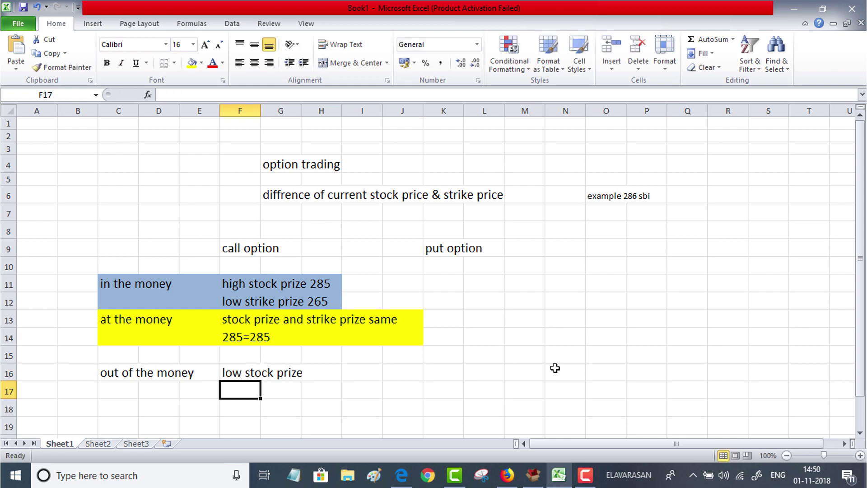
type("hig")
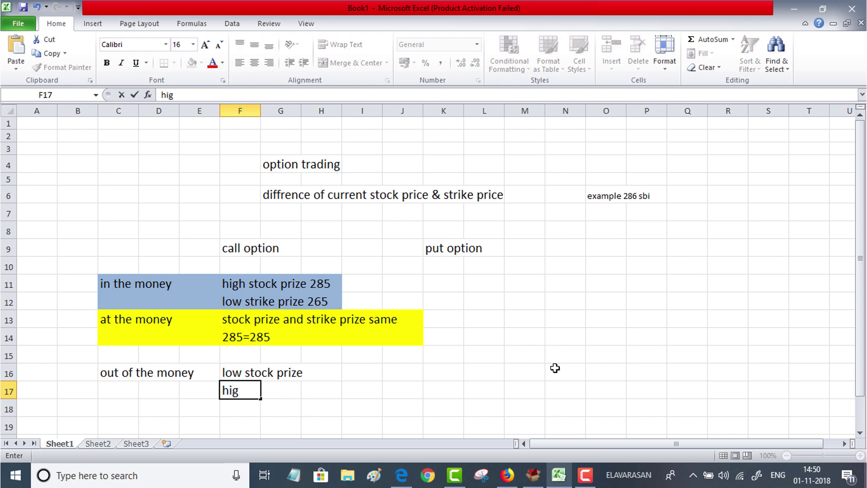
type("h strike prize")
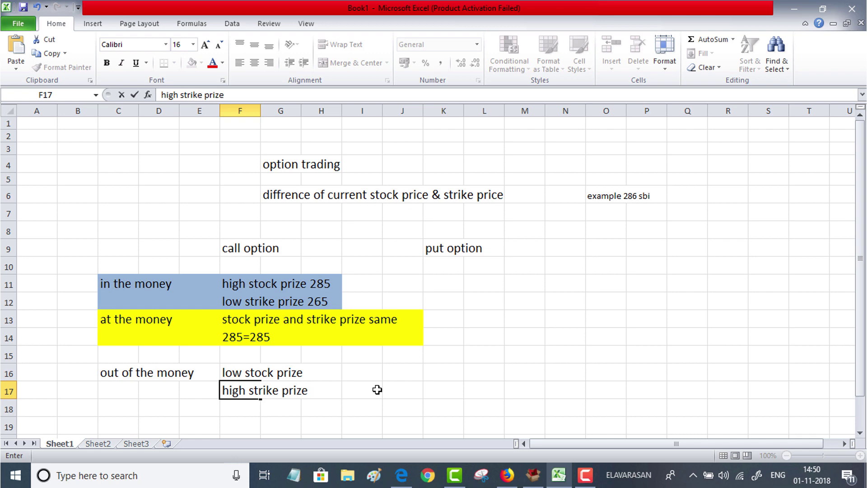
type(" 285")
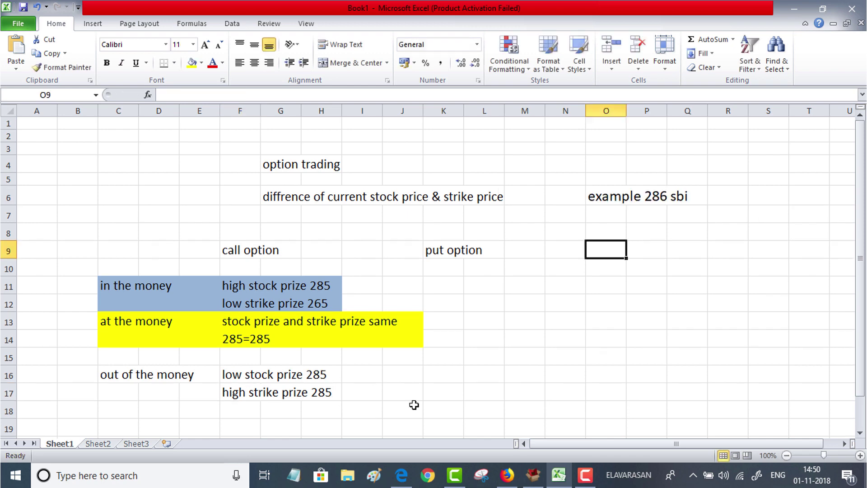
Change the number in cell F17 so the text reads "high strike prize 305"
left_click(322, 392)
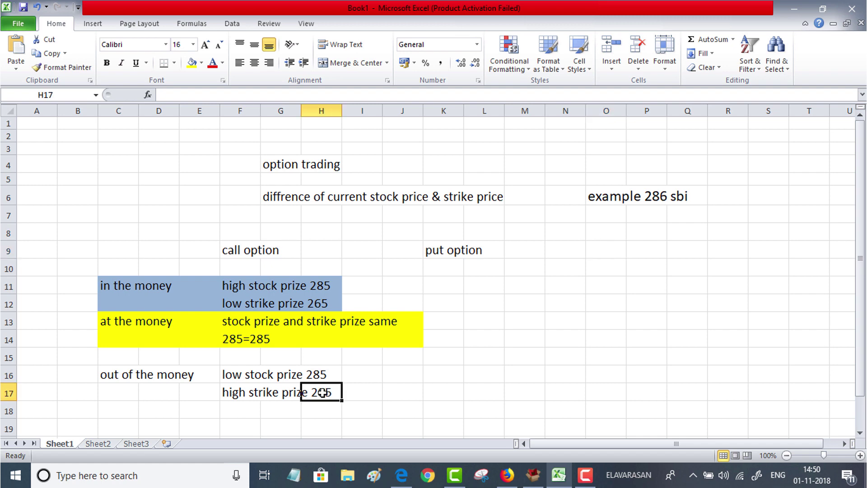
left_click(239, 397)
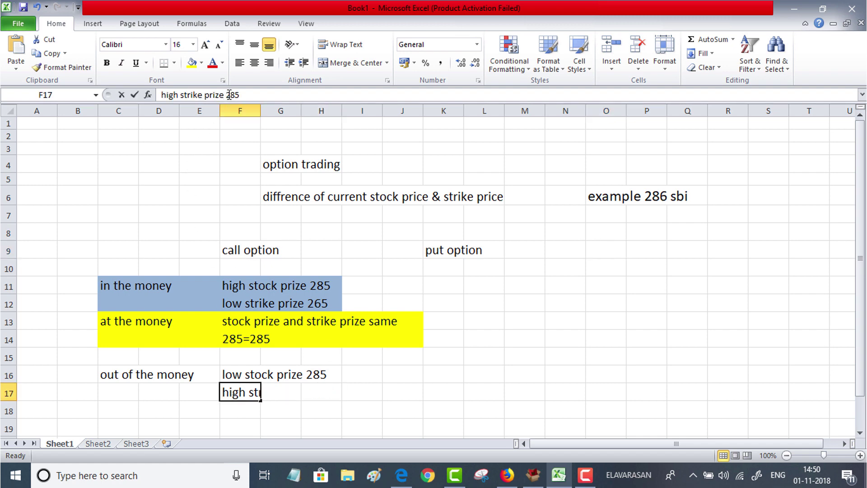
left_click_drag(226, 95, 242, 94)
type("305")
left_click(514, 392)
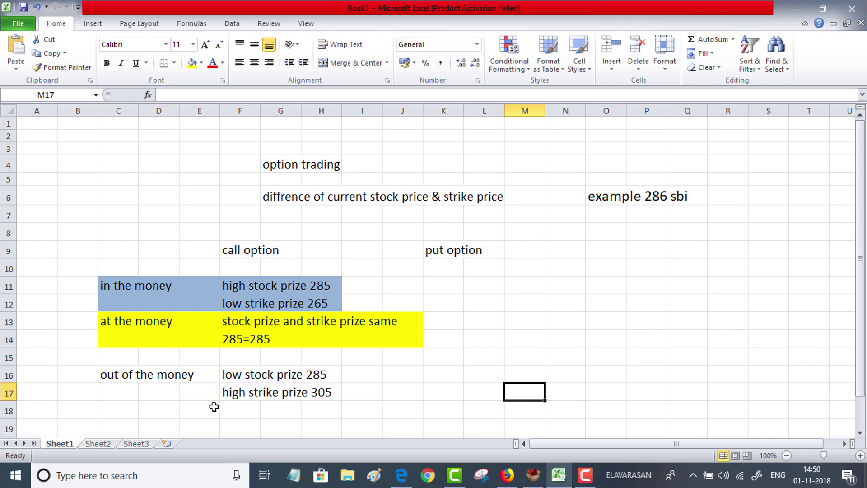
Fill the out-of-the-money call block C16:H17 with a light purple background
left_click_drag(105, 372, 326, 395)
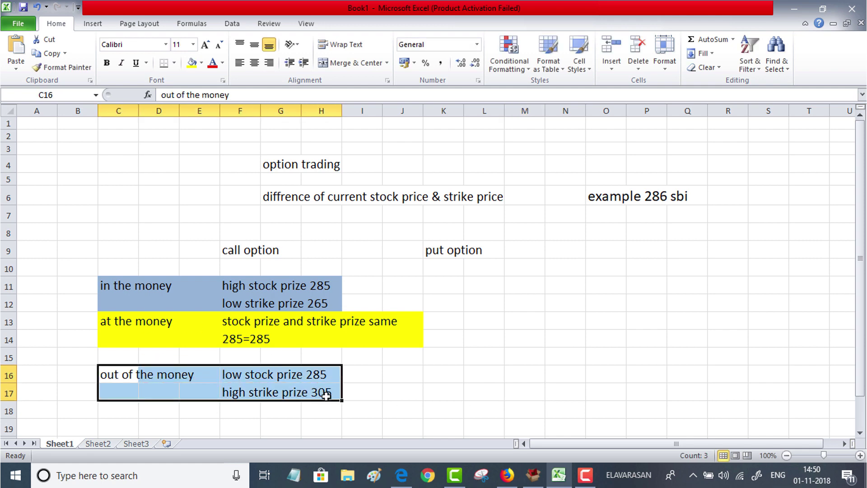
left_click(202, 63)
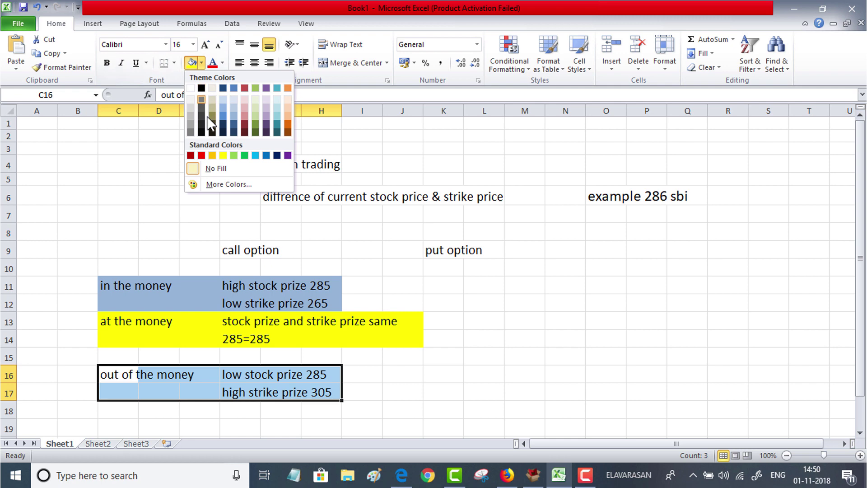
left_click(267, 116)
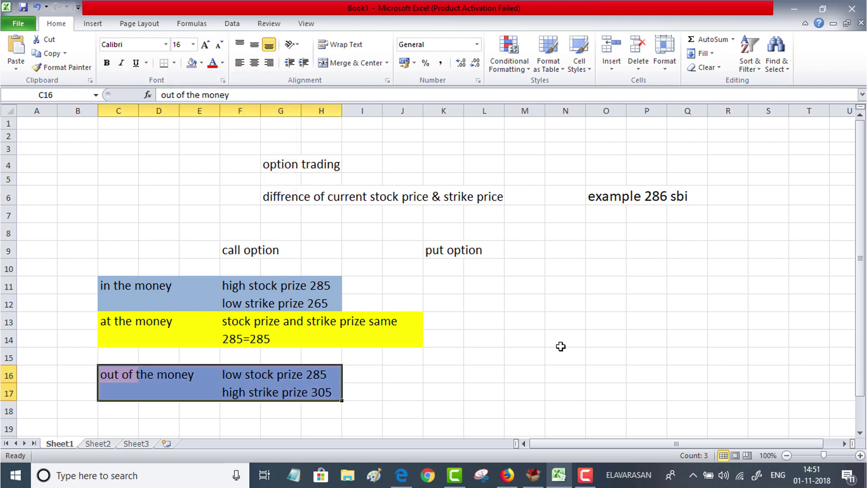
left_click(565, 355)
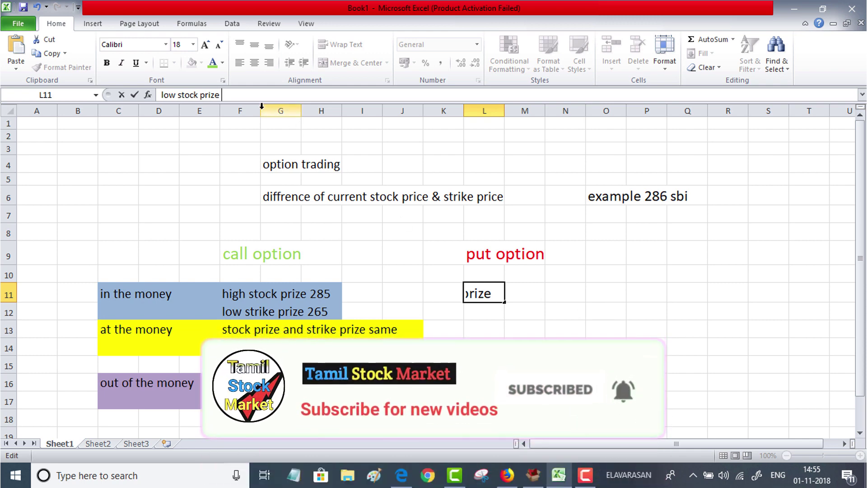
For the in-the-money put option, append 285 to "low stock prize" in L11 and enter "high strike prize 305" in L12
type("285")
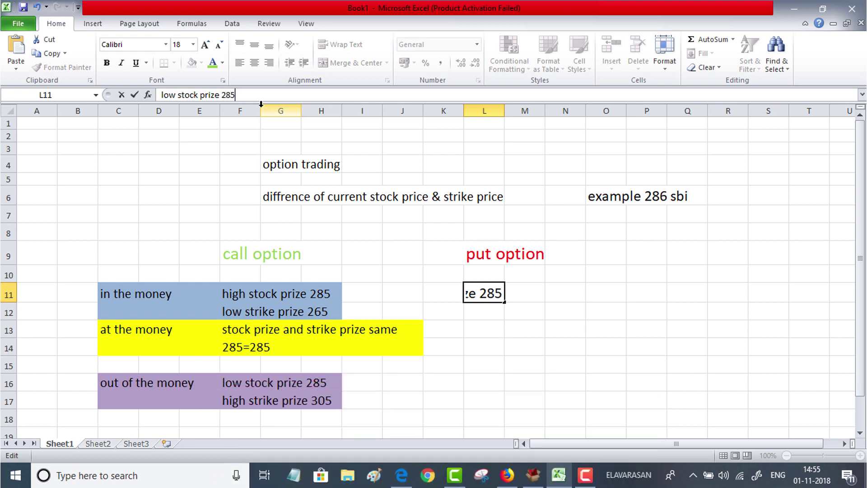
key("Return")
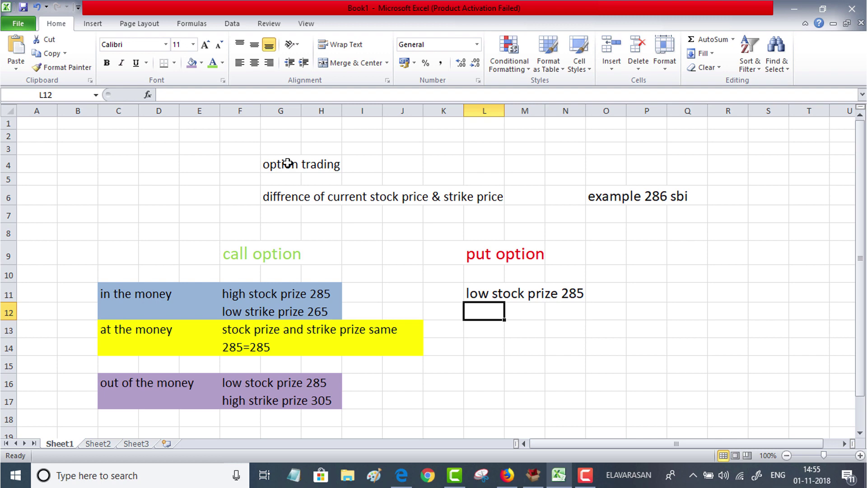
type("high strike prize")
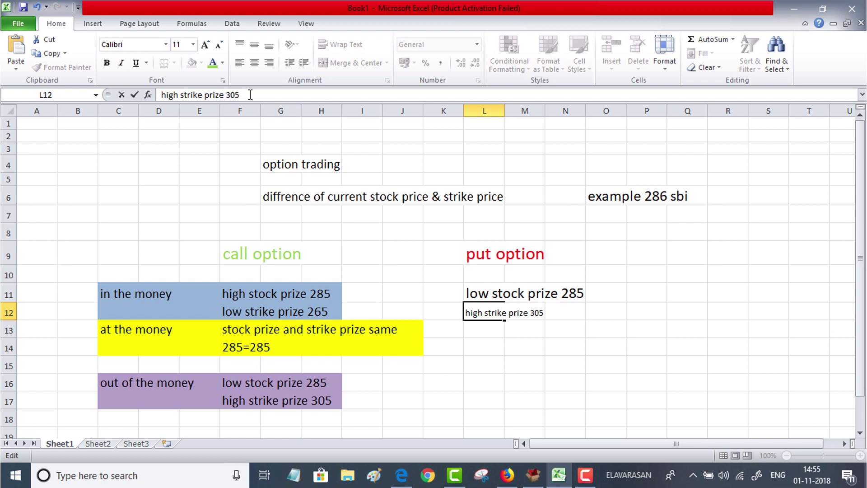
type("305")
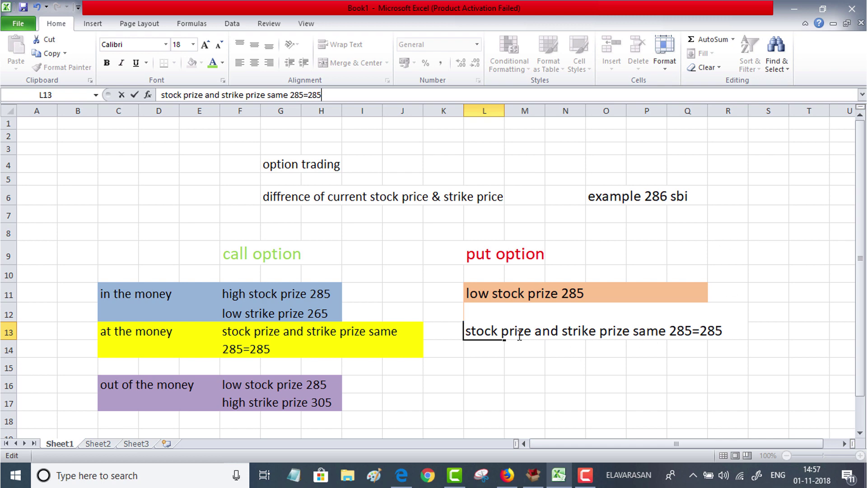
Finish the at-the-money put text "stock prize and strike prize same 285=285" in L13 and select the out-of-the-money cell L16
left_click_drag(468, 332, 499, 332)
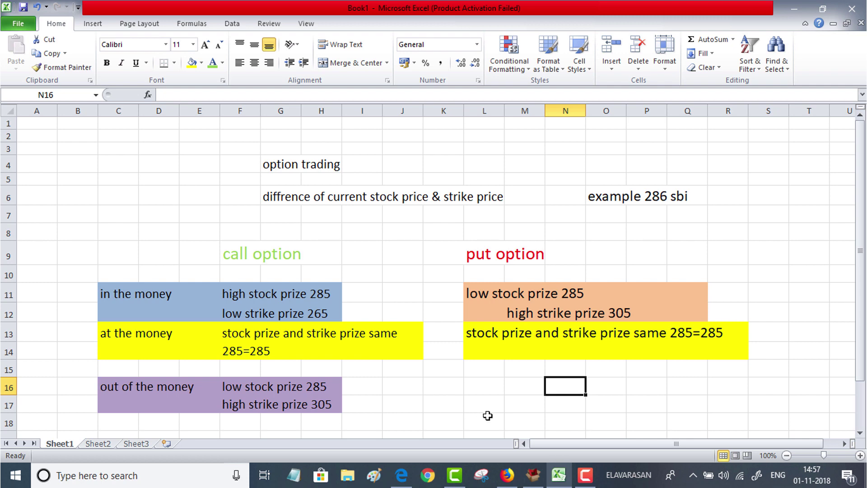
left_click(497, 390)
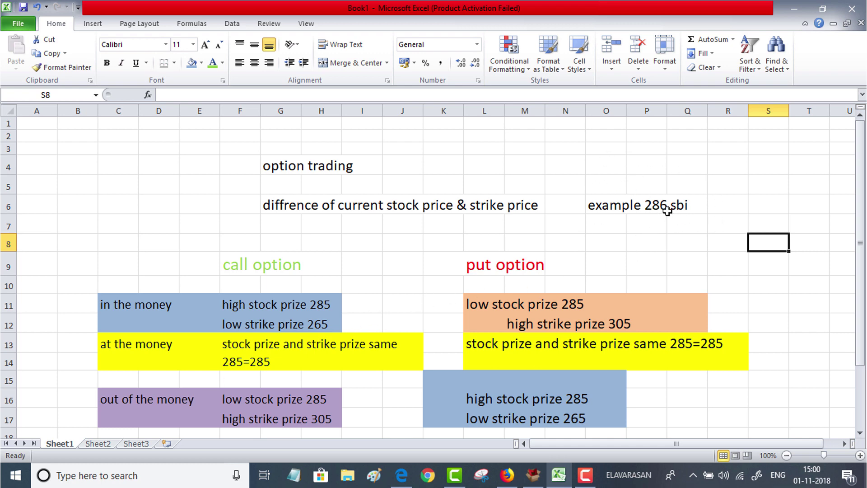
Switch to the NSE website in Edge and open the equity derivatives option chain to view the NIFTY contracts
scroll(347, 280, "down", 1)
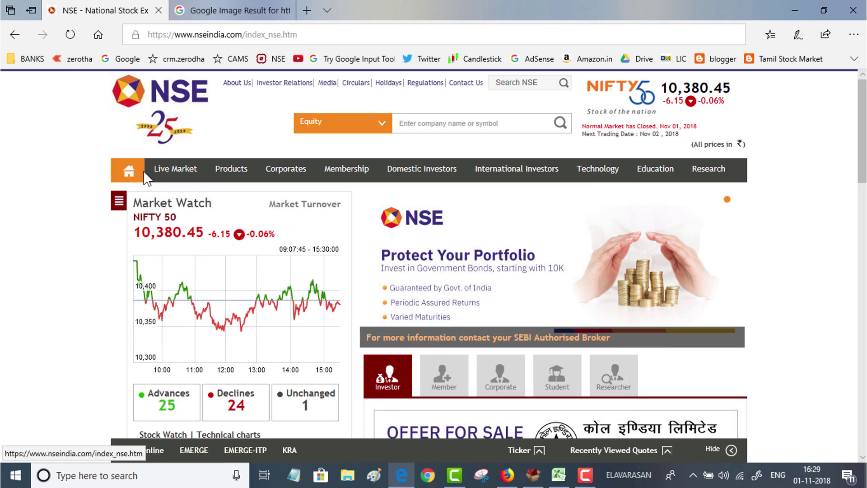
mouse_move(165, 177)
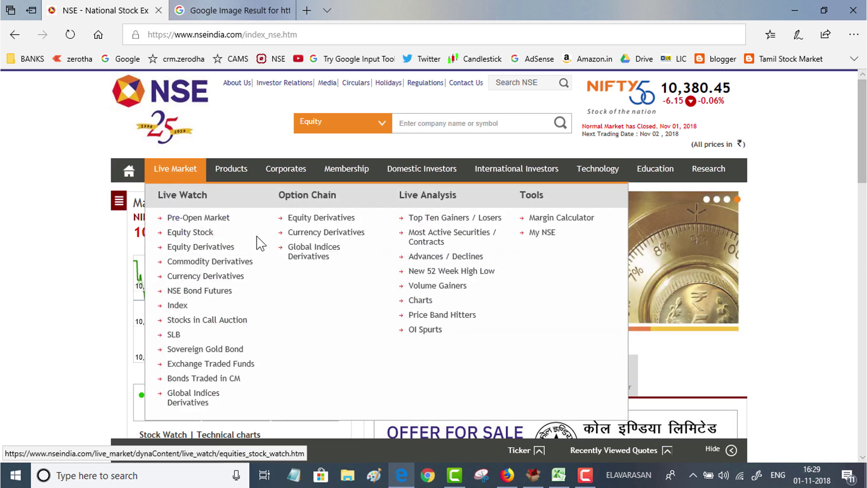
left_click(336, 219)
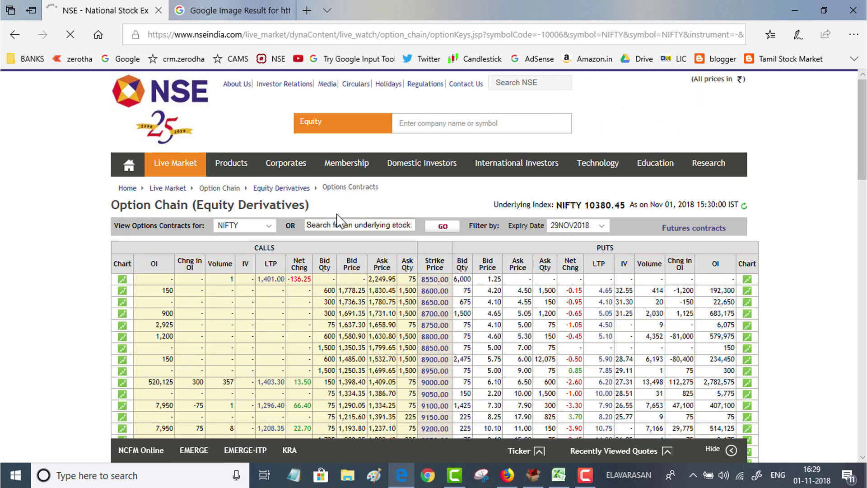
scroll(339, 221, "down", 2)
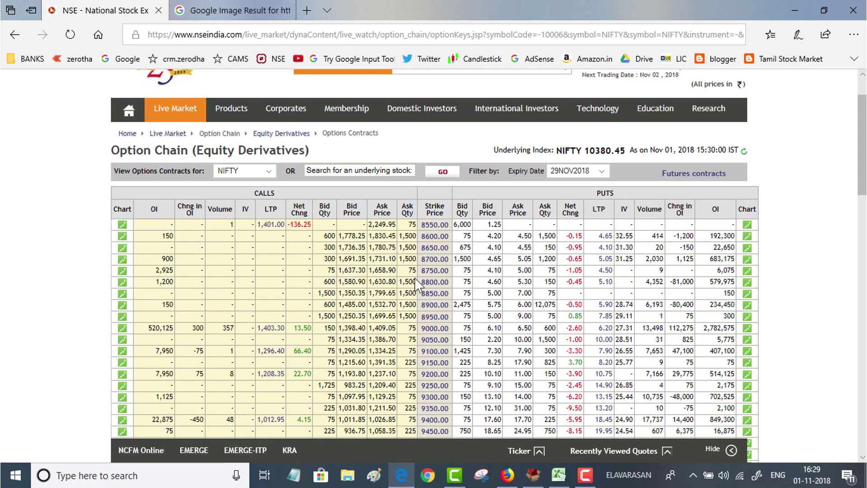
Look through the NIFTY option chain's call and put strikes, the selectable indices and the underlying-stock search
scroll(416, 282, "down", 4)
scroll(283, 258, "up", 4)
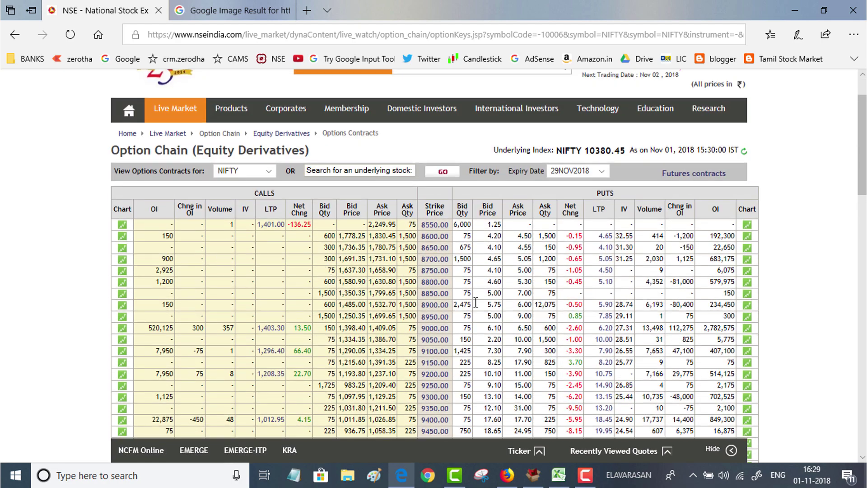
scroll(476, 302, "down", 15)
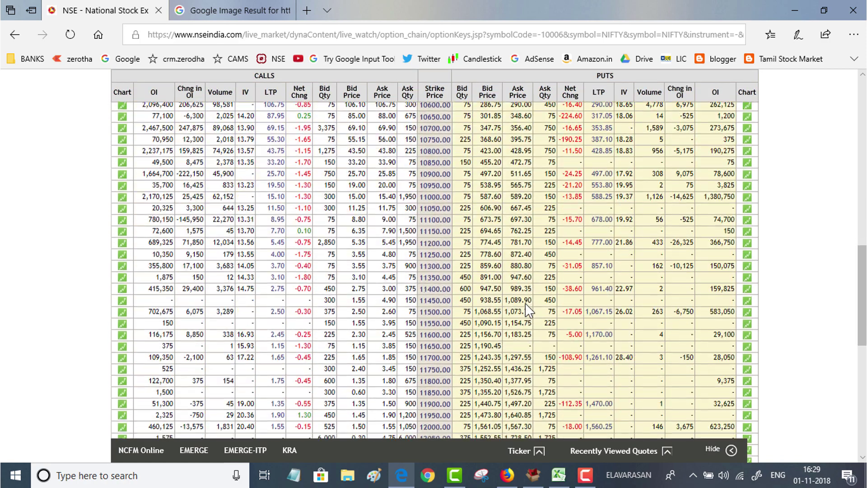
scroll(528, 310, "down", 8)
scroll(527, 325, "up", 20)
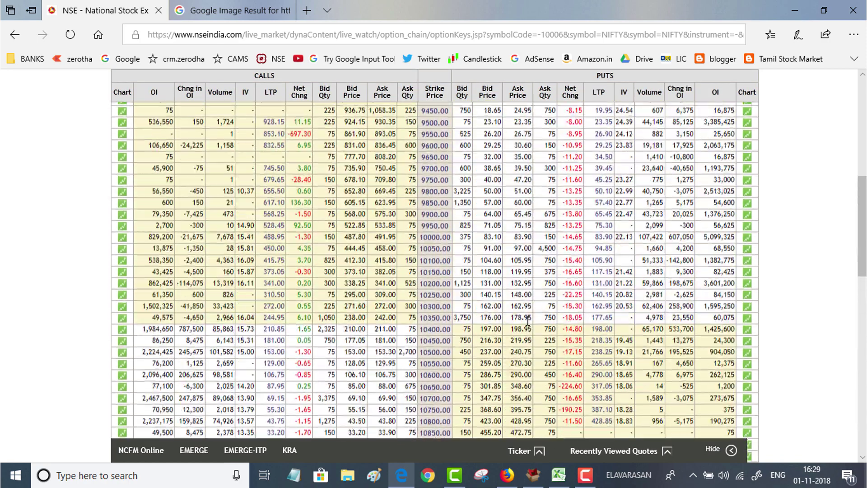
scroll(527, 321, "up", 9)
left_click(269, 232)
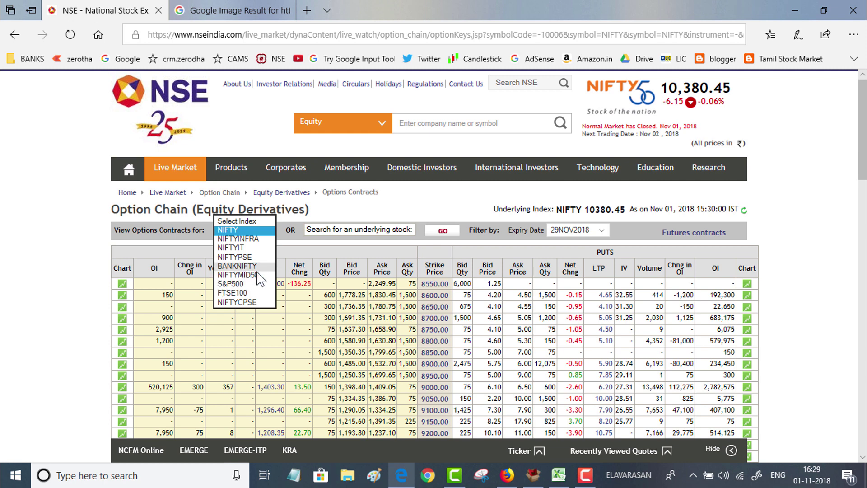
left_click(390, 210)
left_click(388, 229)
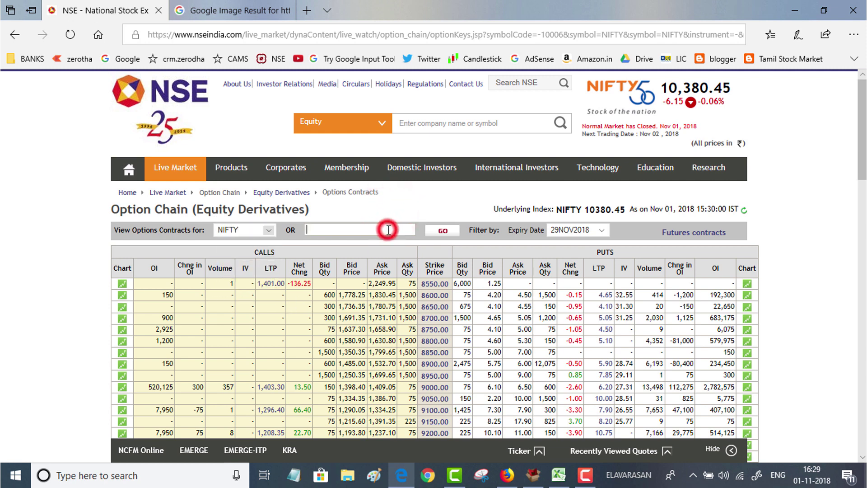
left_click(340, 230)
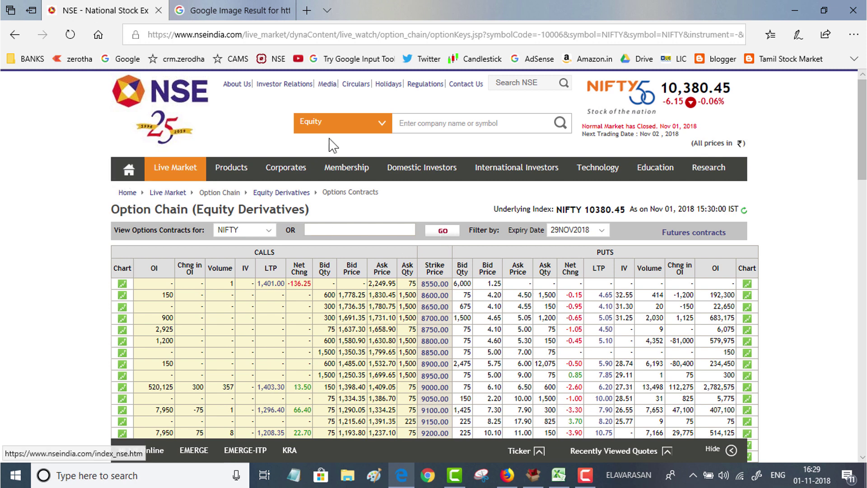
Search Equity Derivatives for "sbi" and open the State Bank of India (SBIN) quote
left_click(383, 126)
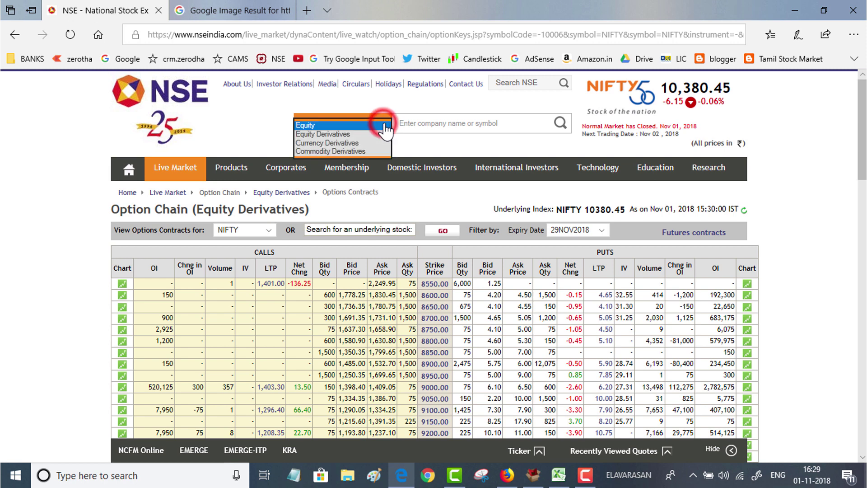
left_click(336, 134)
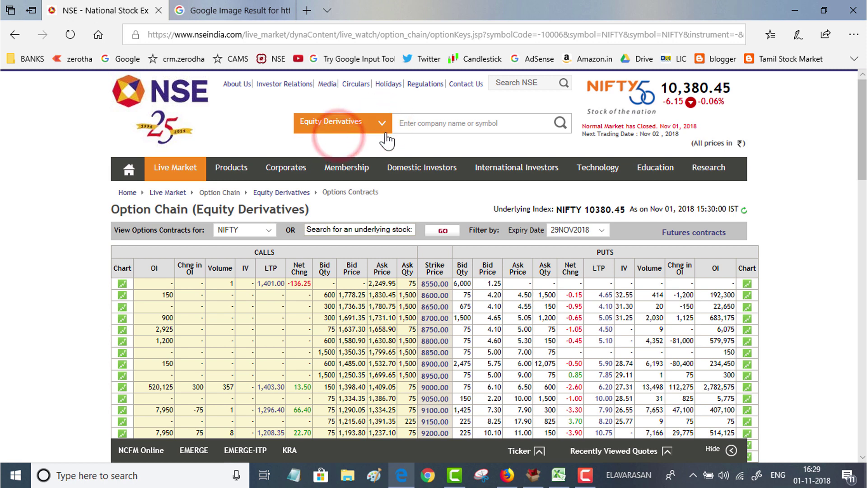
left_click(428, 123)
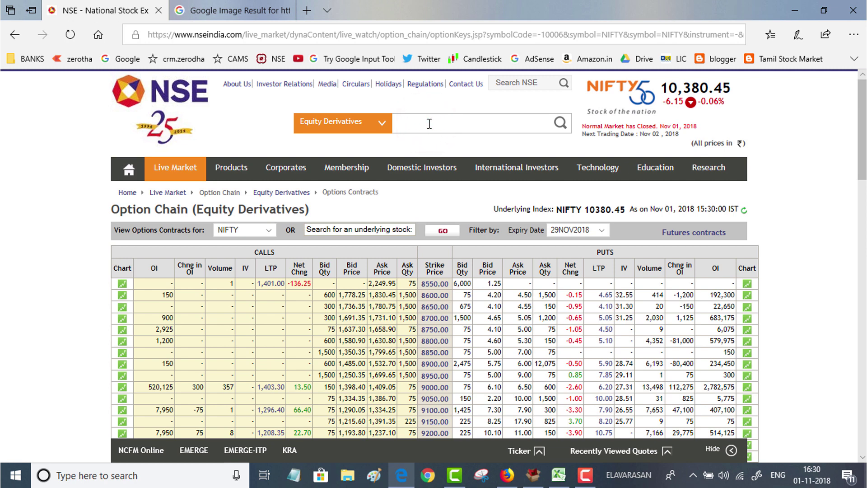
type("sbi")
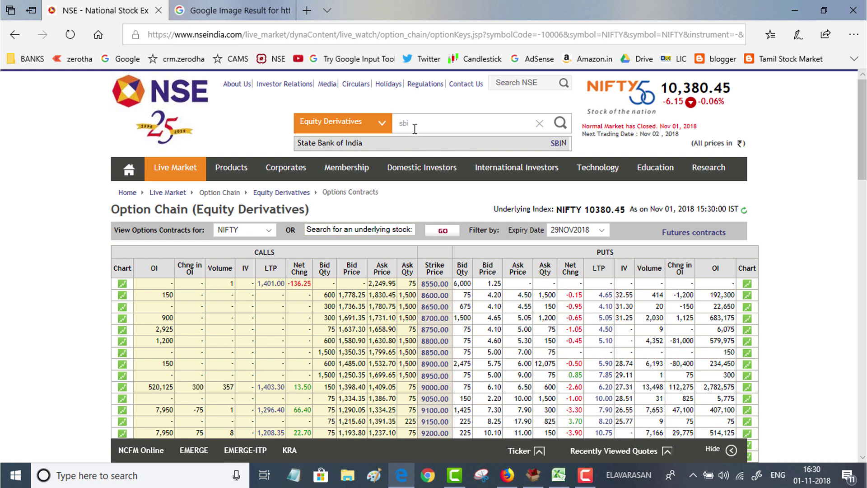
left_click(350, 141)
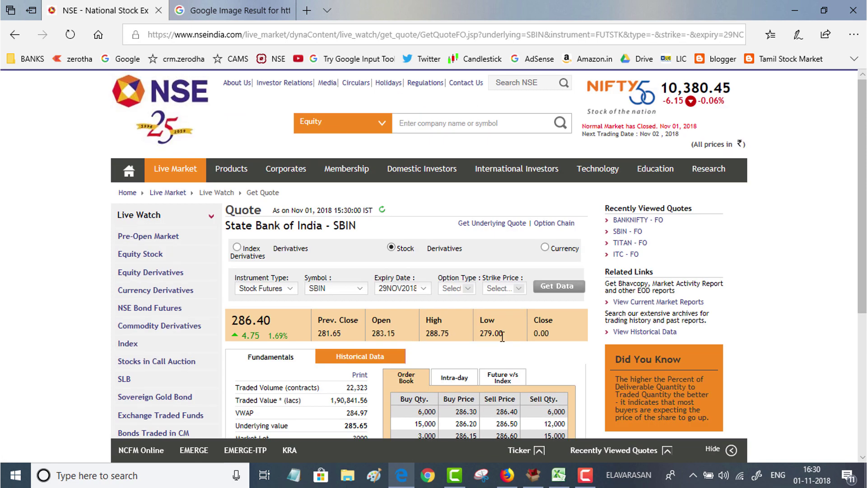
Look over the State Bank of India futures quote and open the option chain for SBIN
mouse_move(422, 171)
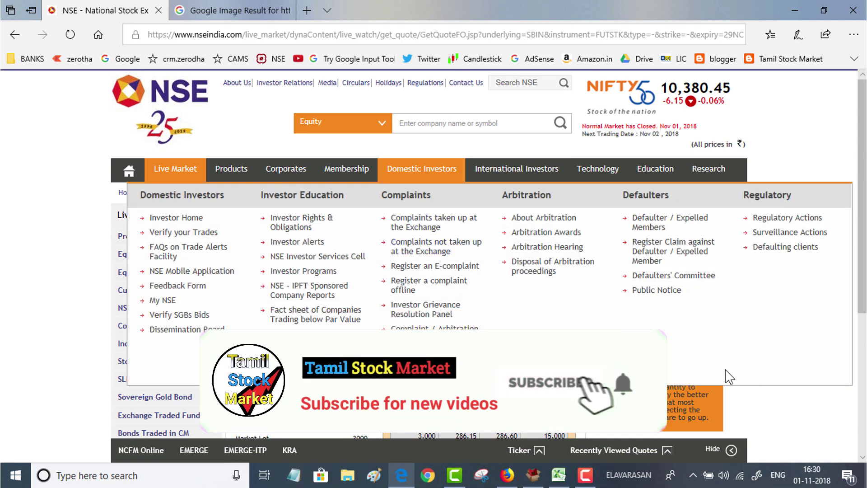
scroll(777, 375, "down", 1)
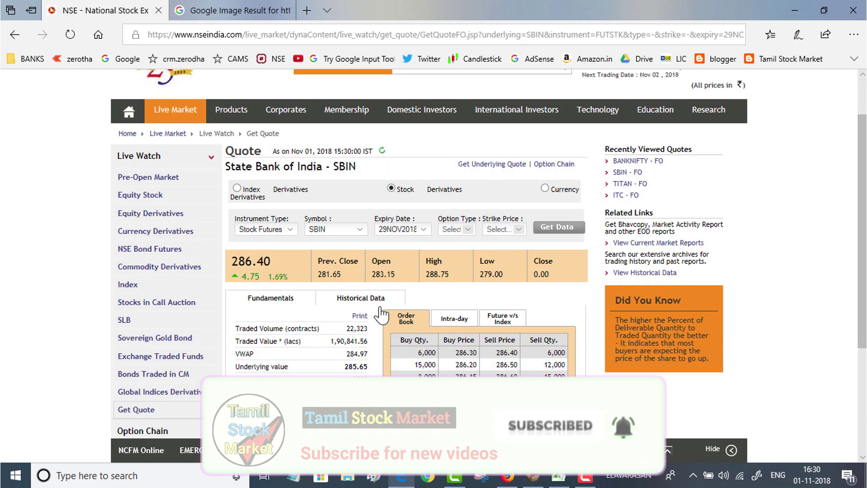
scroll(533, 291, "up", 1)
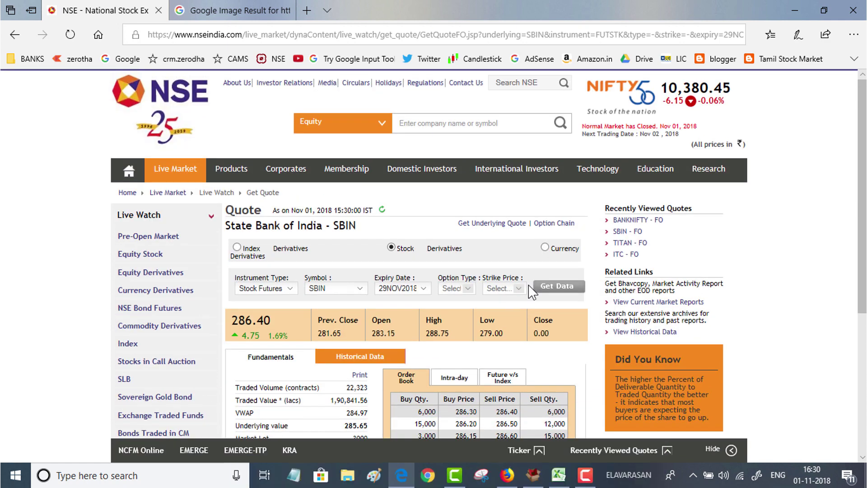
left_click(566, 224)
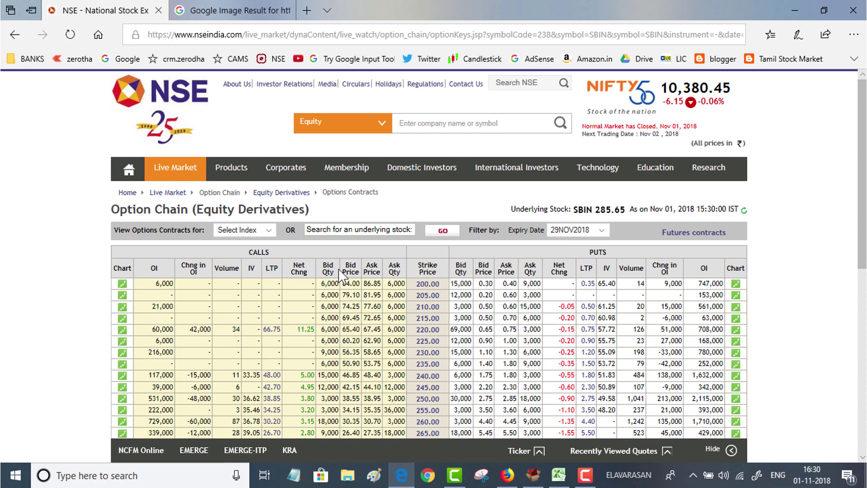
Examine the SBIN option chain's call and put rows down to the note explaining the highlighted options
scroll(391, 261, "down", 3)
scroll(457, 311, "down", 1)
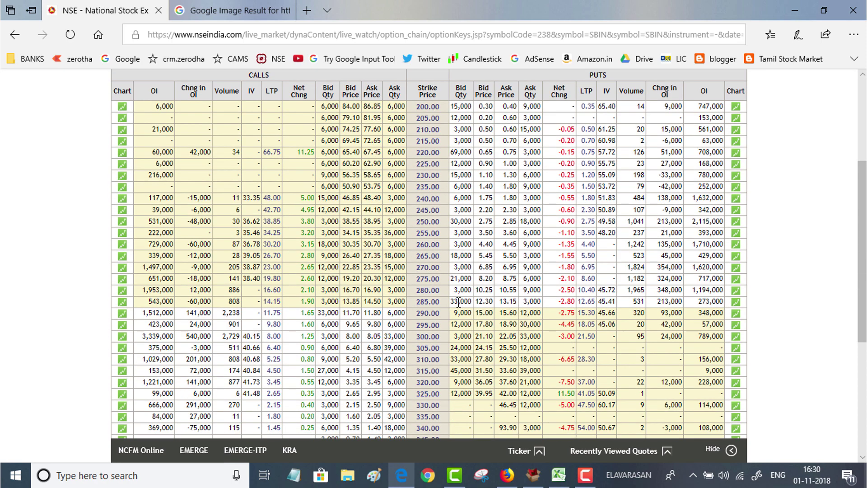
scroll(482, 287, "up", 4)
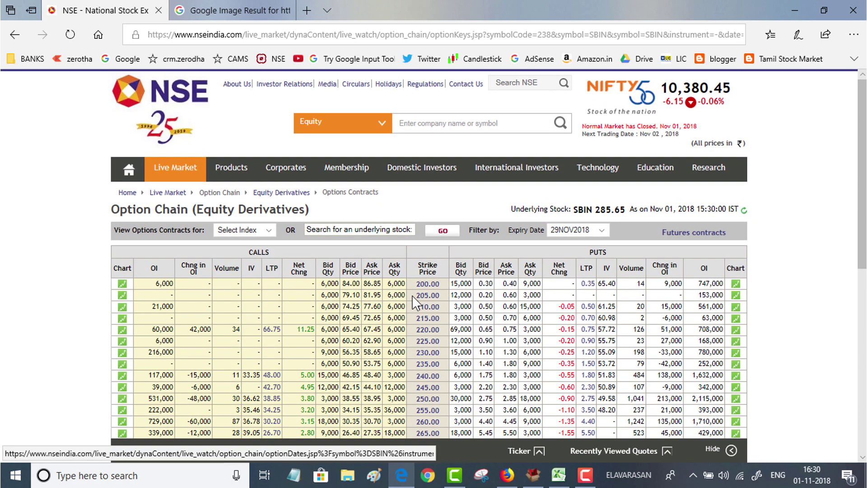
scroll(412, 294, "down", 1)
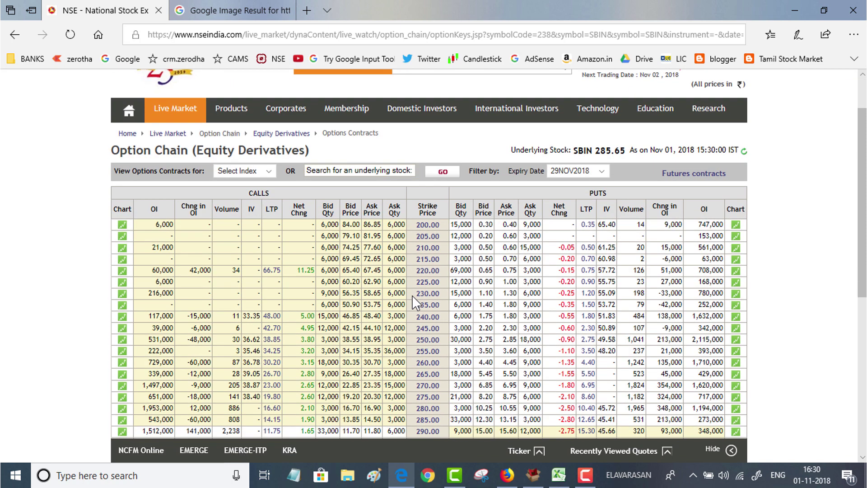
scroll(412, 295, "down", 3)
scroll(459, 278, "up", 5)
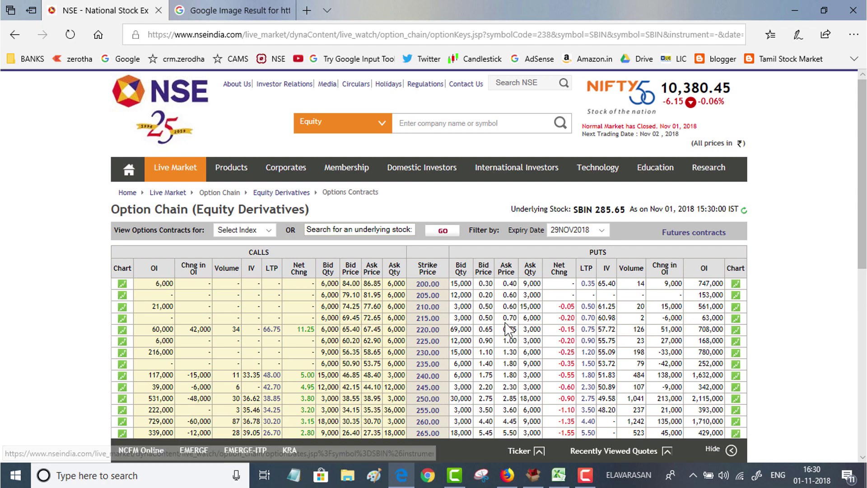
scroll(335, 280, "down", 4)
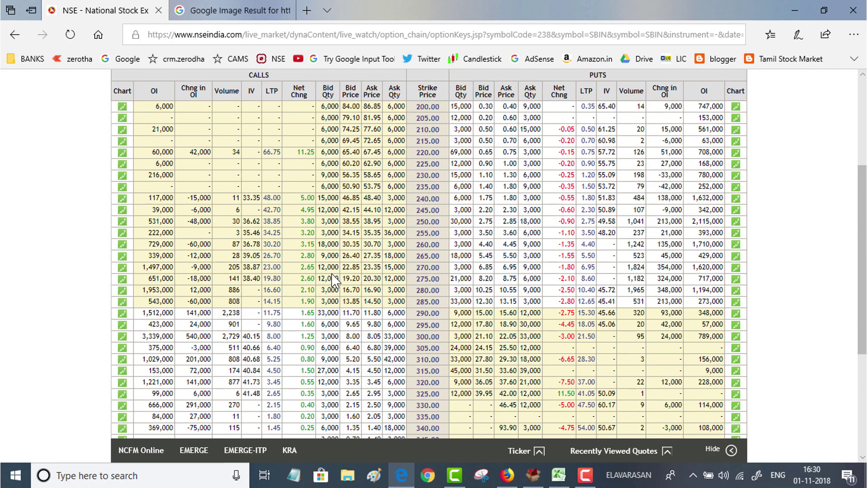
scroll(333, 280, "down", 4)
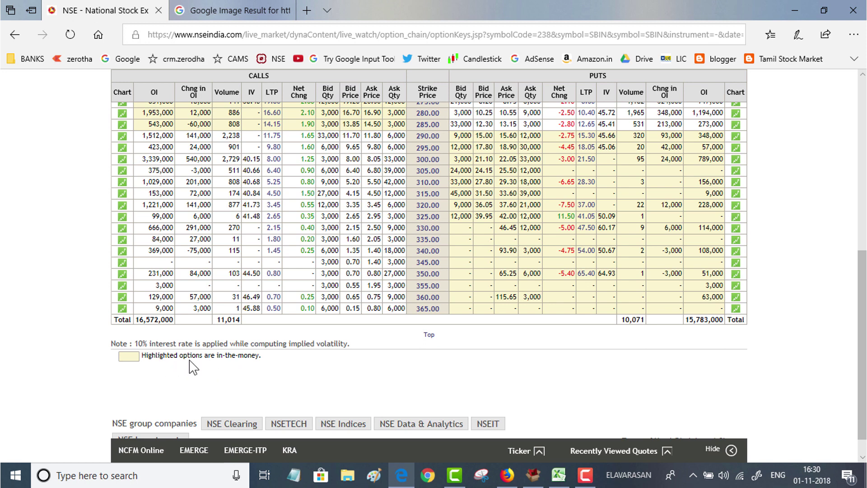
Compare the highlighted and unhighlighted SBIN call options around the 285 strike with the underlying stock price
scroll(316, 440, "up", 5)
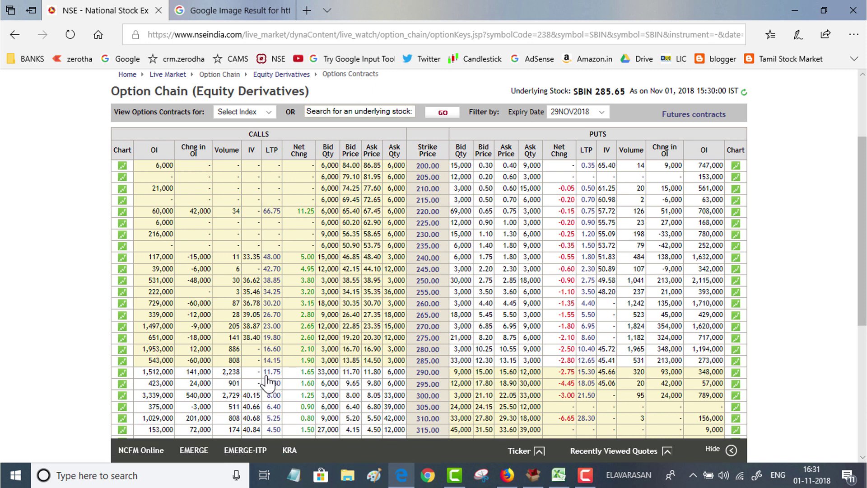
scroll(408, 297, "down", 1)
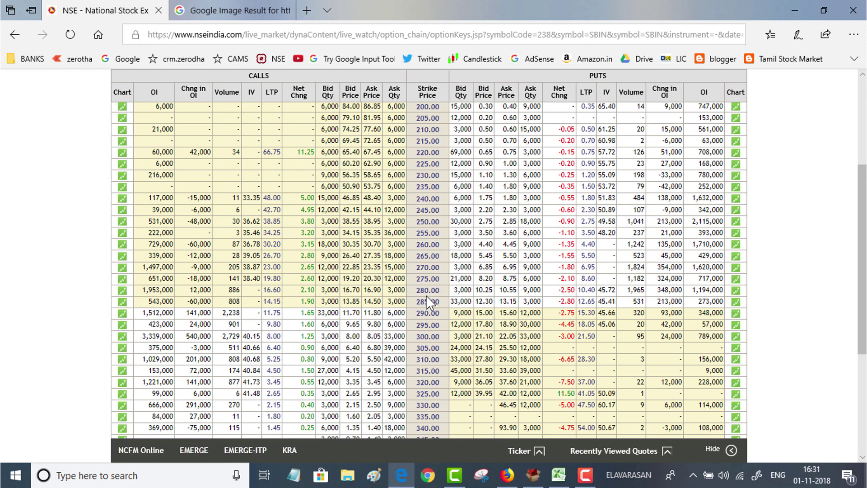
scroll(429, 370, "down", 2)
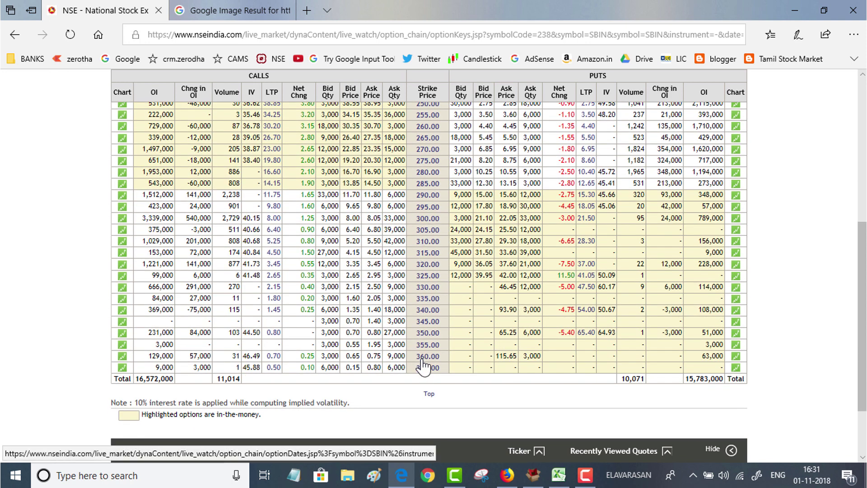
scroll(362, 364, "up", 3)
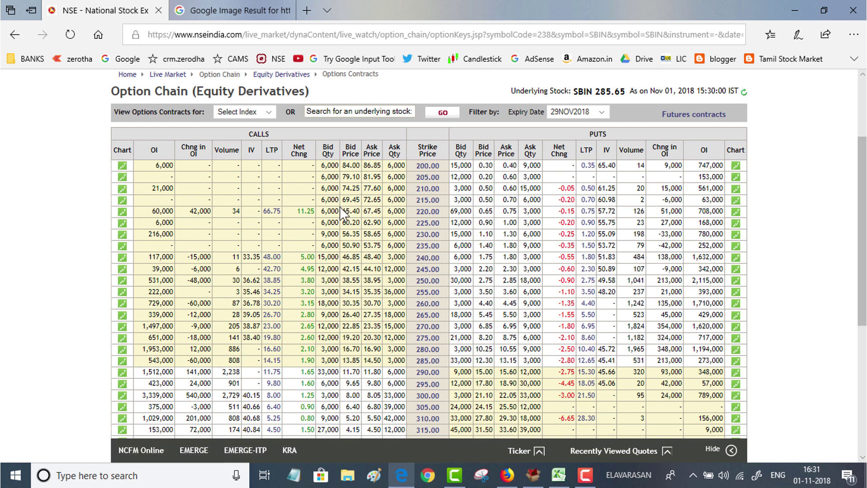
scroll(342, 212, "down", 2)
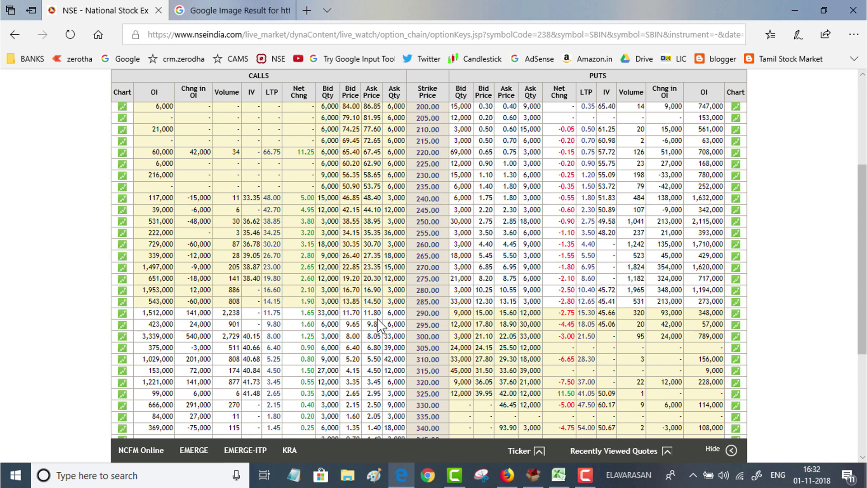
scroll(768, 196, "up", 3)
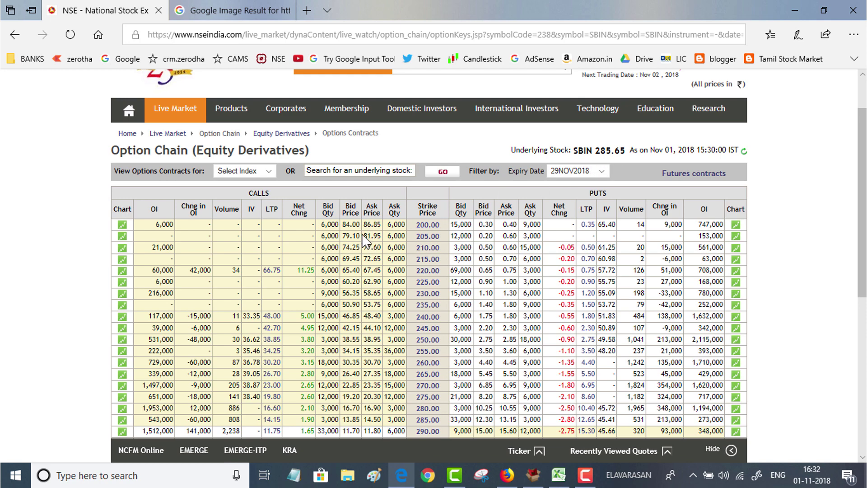
scroll(367, 244, "down", 3)
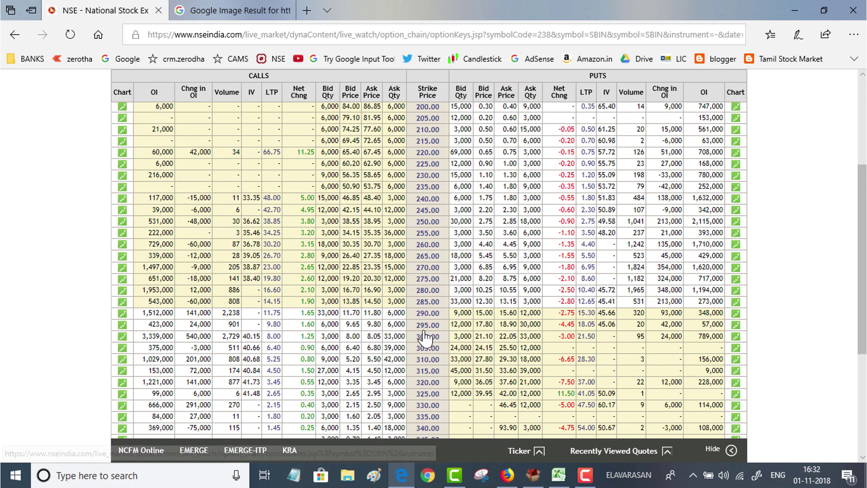
scroll(388, 318, "down", 1)
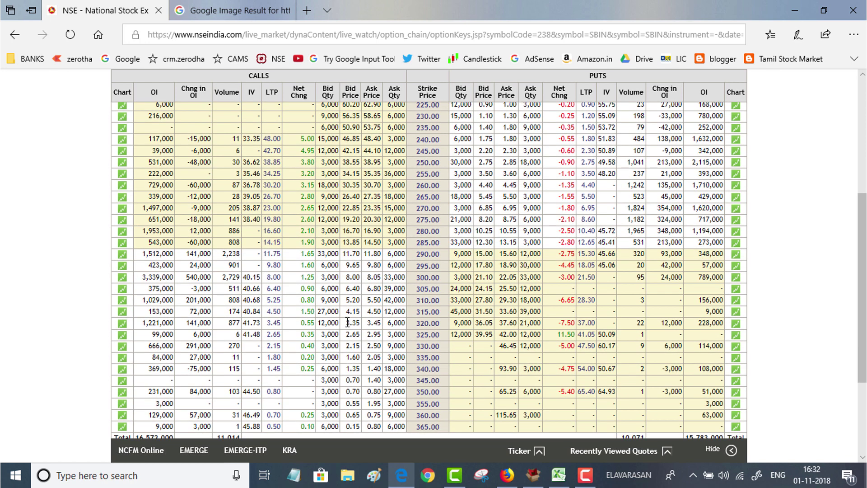
scroll(414, 288, "down", 3)
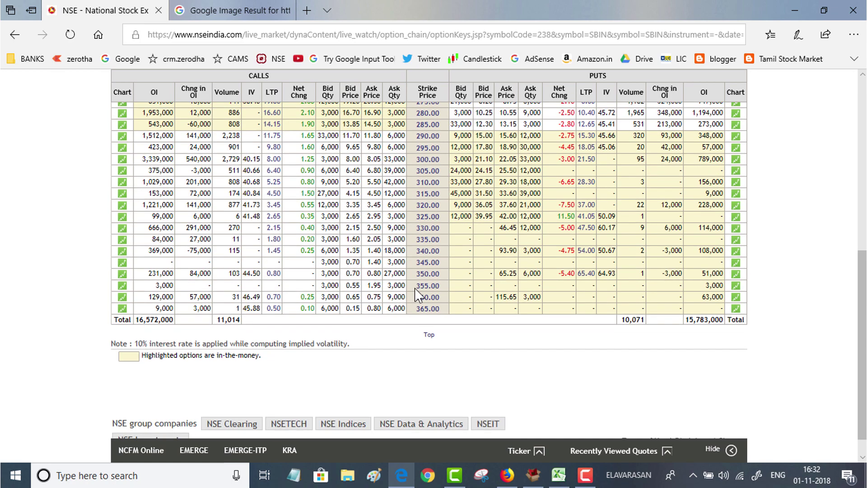
scroll(414, 288, "up", 7)
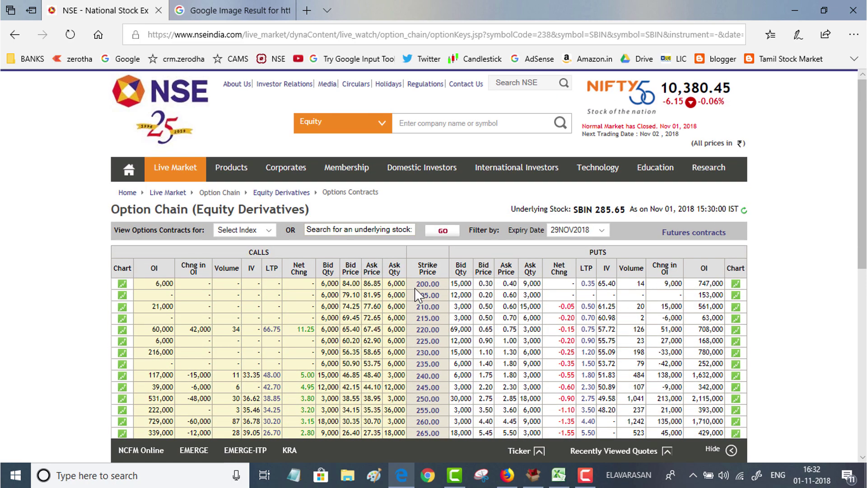
Compare the unhighlighted and highlighted SBIN put options across the full range of strike prices
scroll(415, 289, "down", 3)
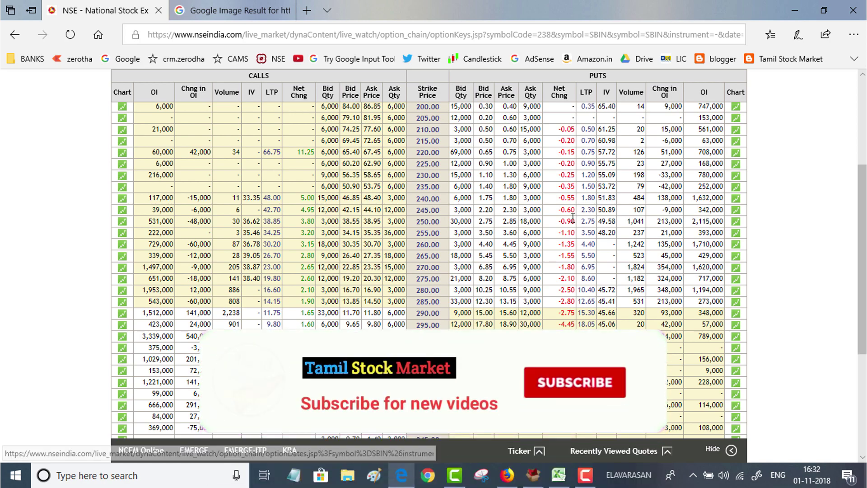
scroll(647, 206, "up", 3)
scroll(440, 261, "down", 6)
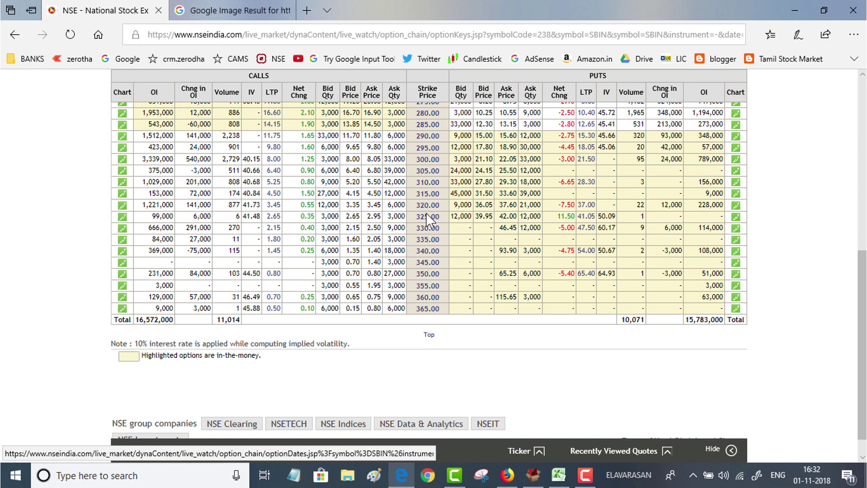
scroll(334, 255, "up", 2)
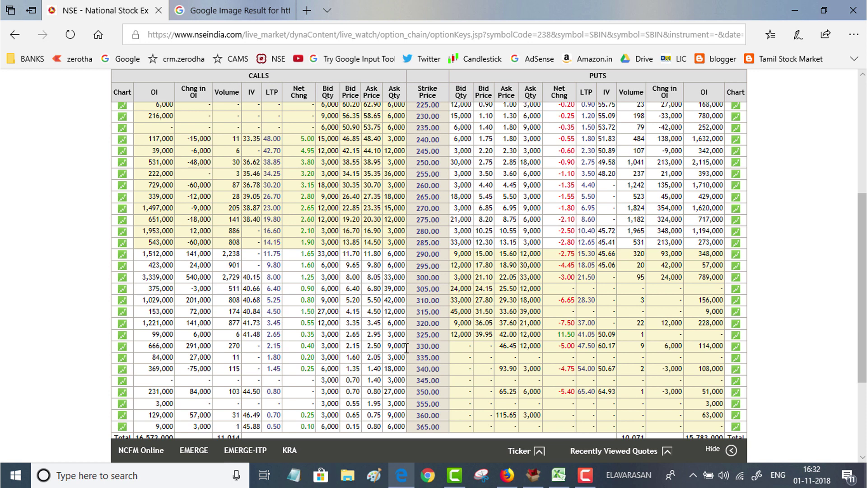
scroll(354, 361, "up", 4)
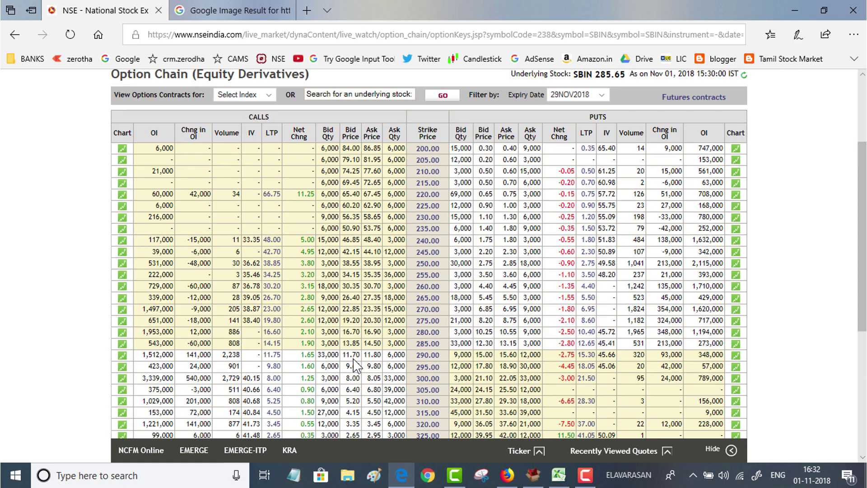
Review the 29NOV2018 SBIN option chain's put side, from the underlying stock price down to the totals and the note on highlighted options
scroll(355, 365, "down", 3)
scroll(355, 365, "up", 3)
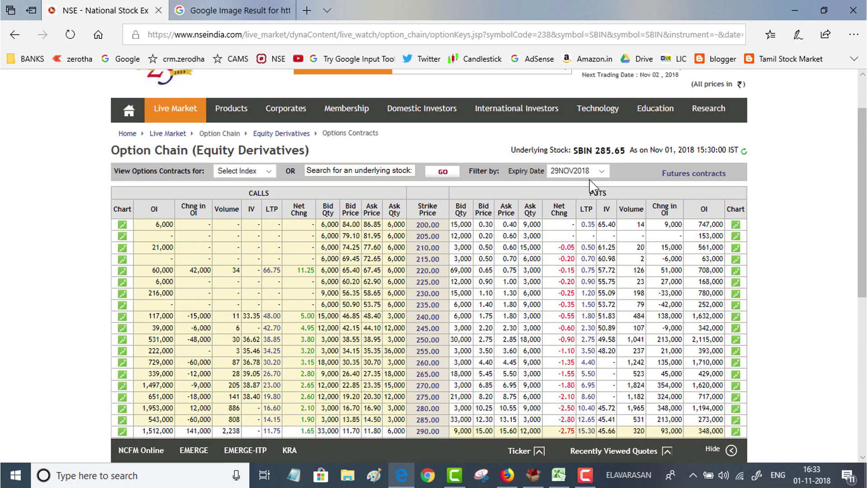
scroll(692, 226, "down", 5)
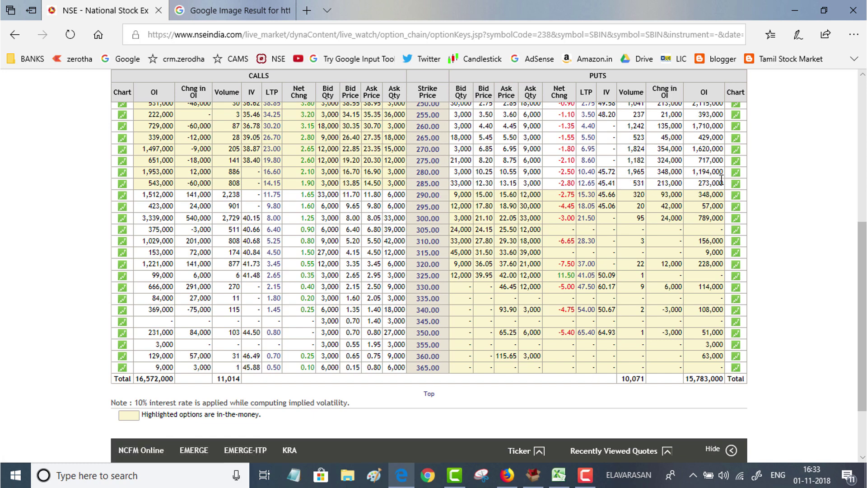
scroll(525, 286, "up", 4)
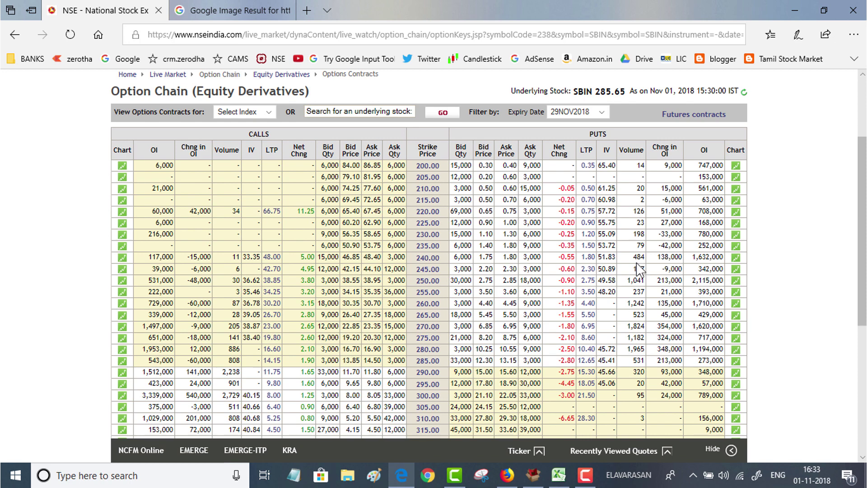
scroll(587, 273, "down", 3)
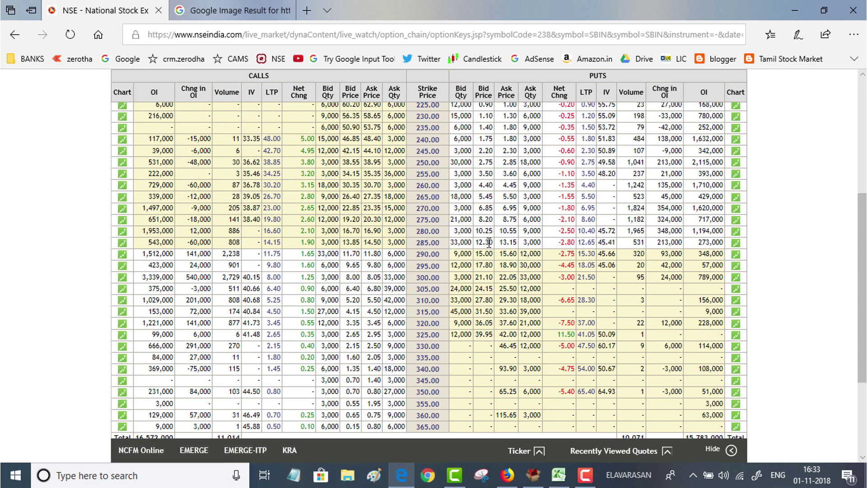
scroll(627, 351, "up", 3)
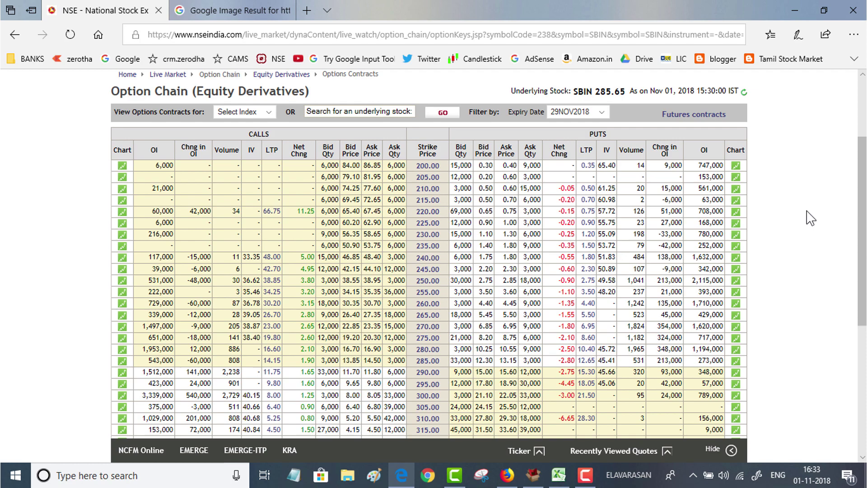
scroll(811, 218, "down", 3)
scroll(811, 218, "up", 4)
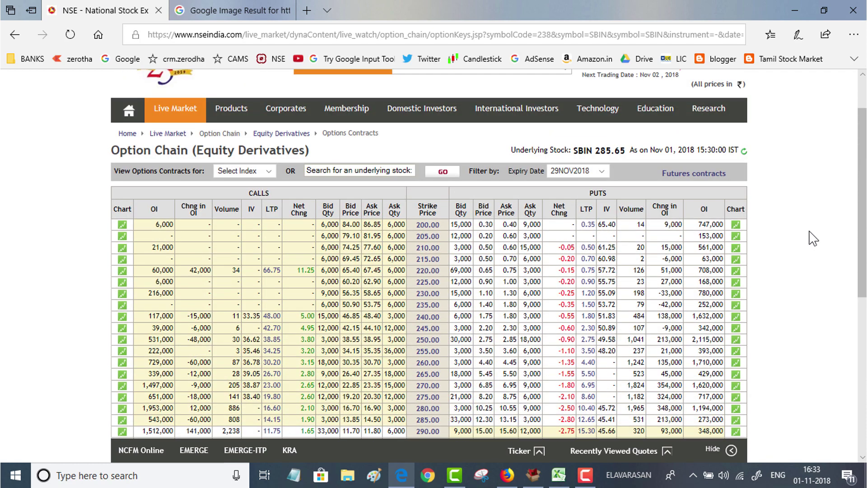
Review the SBIN call options from the 200 to the 365 strike against the underlying stock price and the highlighting note
scroll(786, 238, "up", 1)
scroll(768, 280, "down", 2)
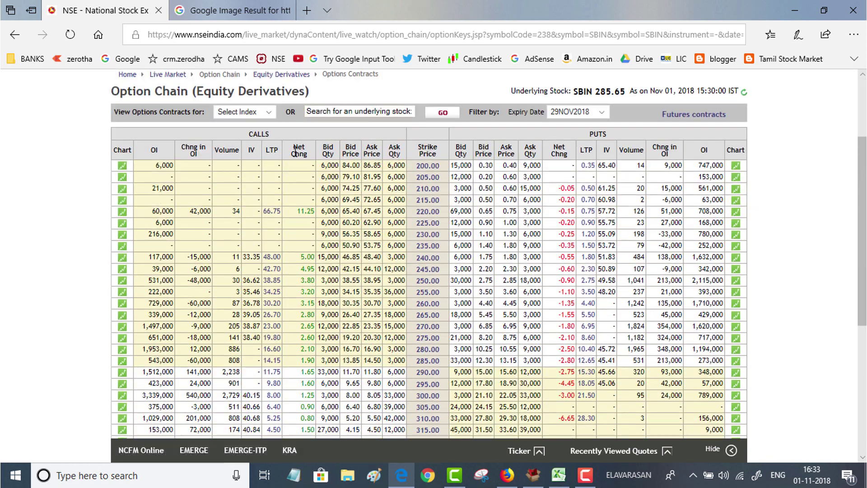
scroll(379, 253, "down", 3)
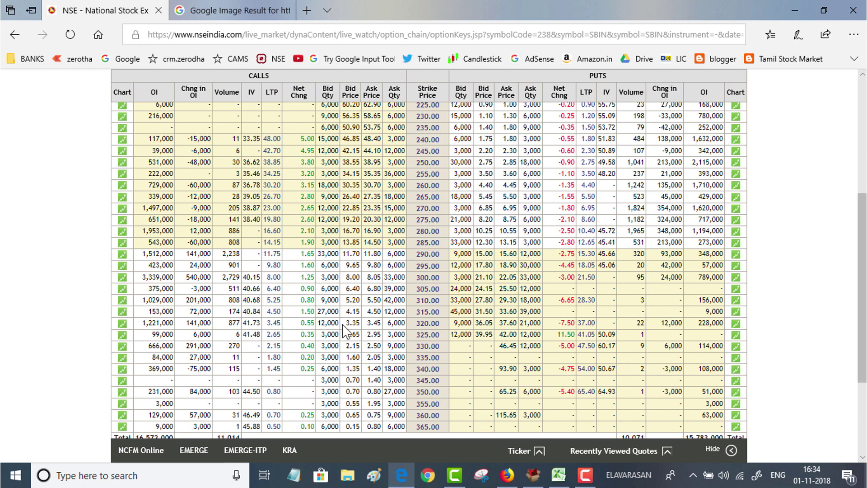
scroll(355, 325, "up", 4)
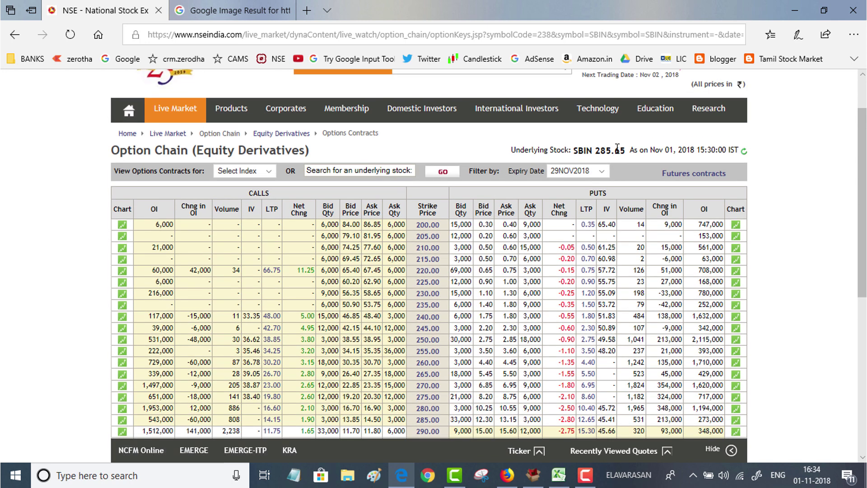
scroll(334, 329, "down", 3)
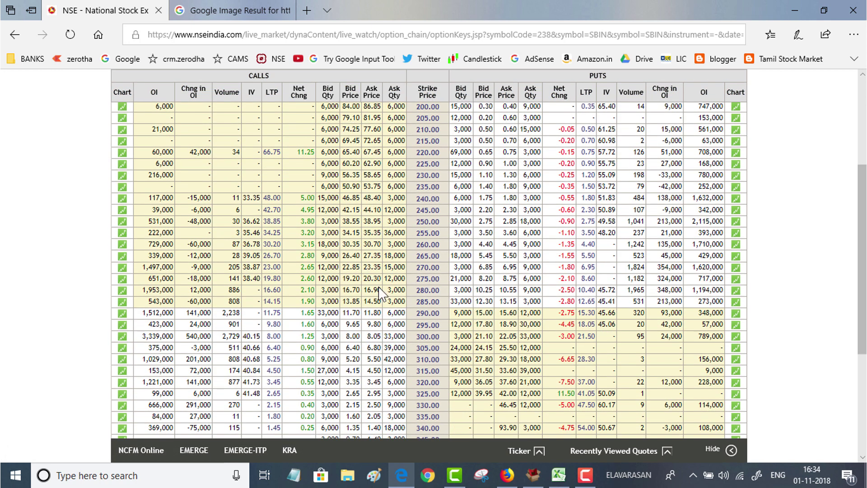
scroll(382, 296, "down", 3)
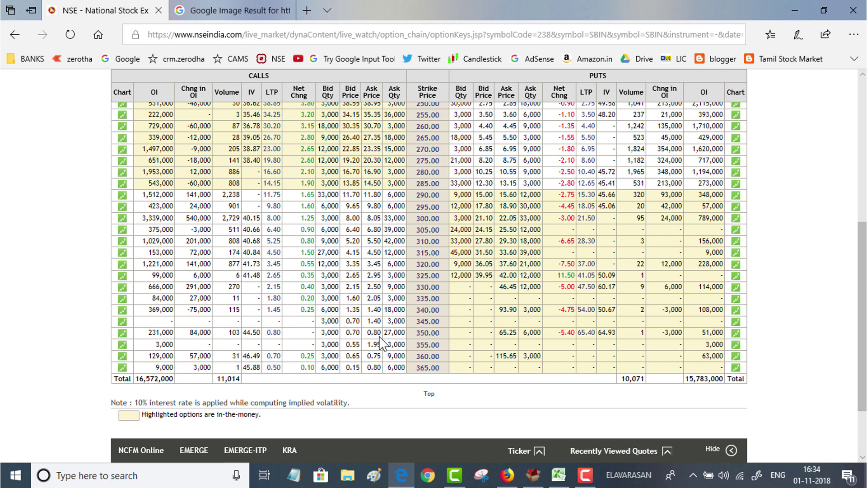
scroll(382, 336, "up", 7)
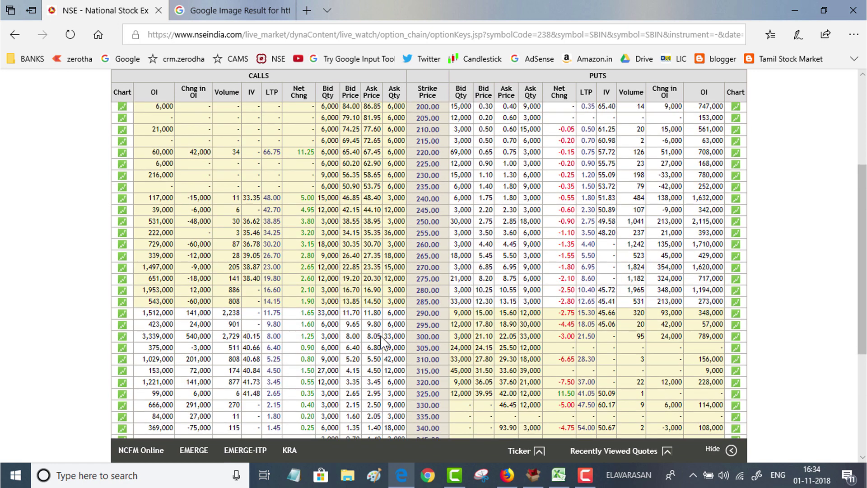